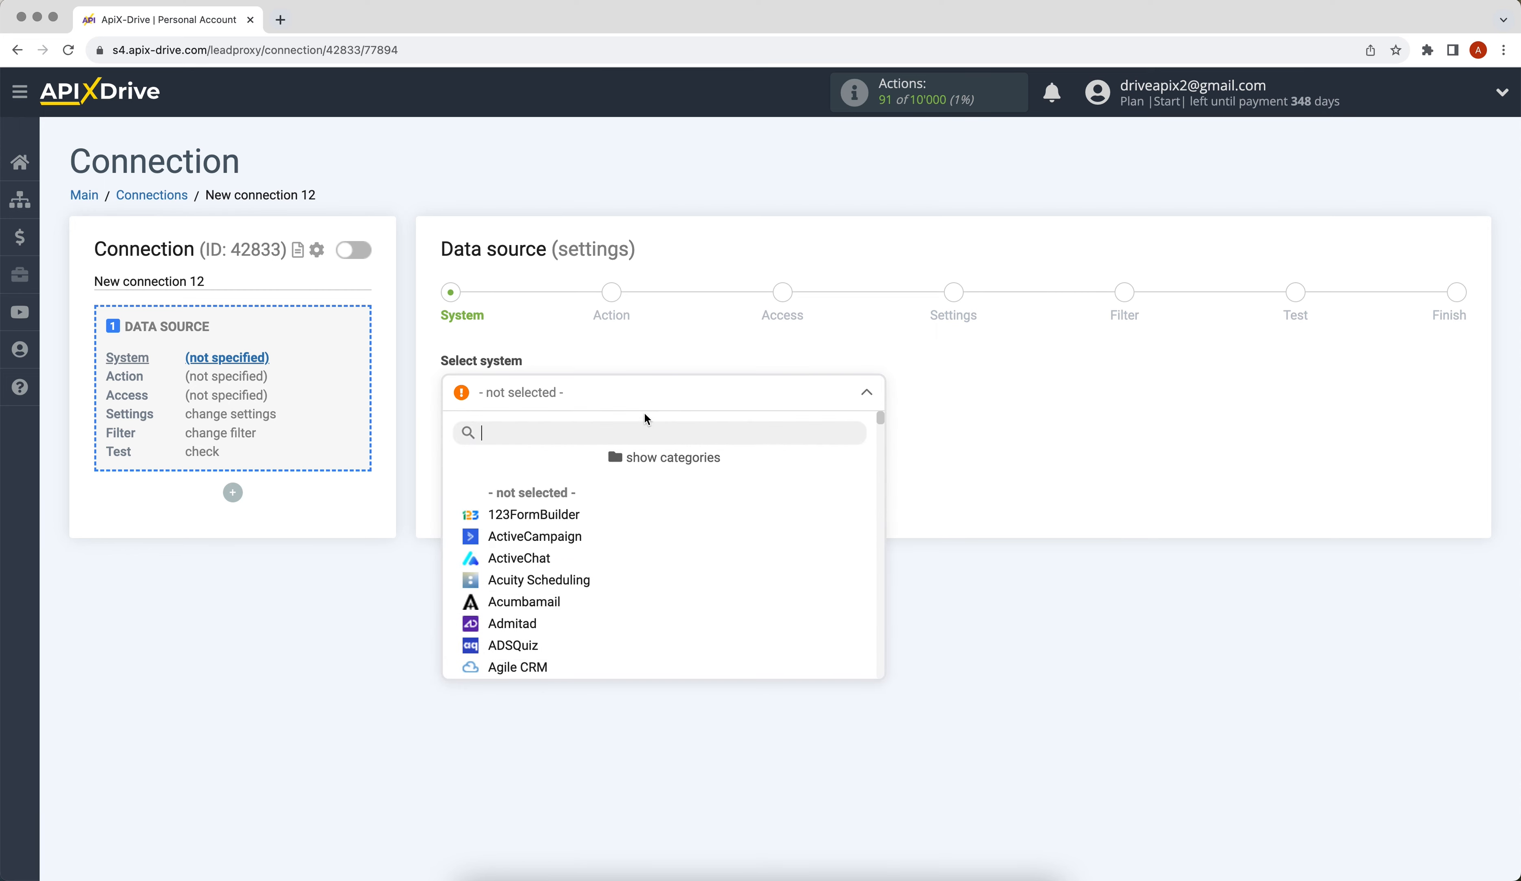
- Choose 123FormBuilder as the source system with the Get DATA action
{"action": "left_click", "coordinate": [575, 512]}
{"action": "left_click", "coordinate": [458, 447]}
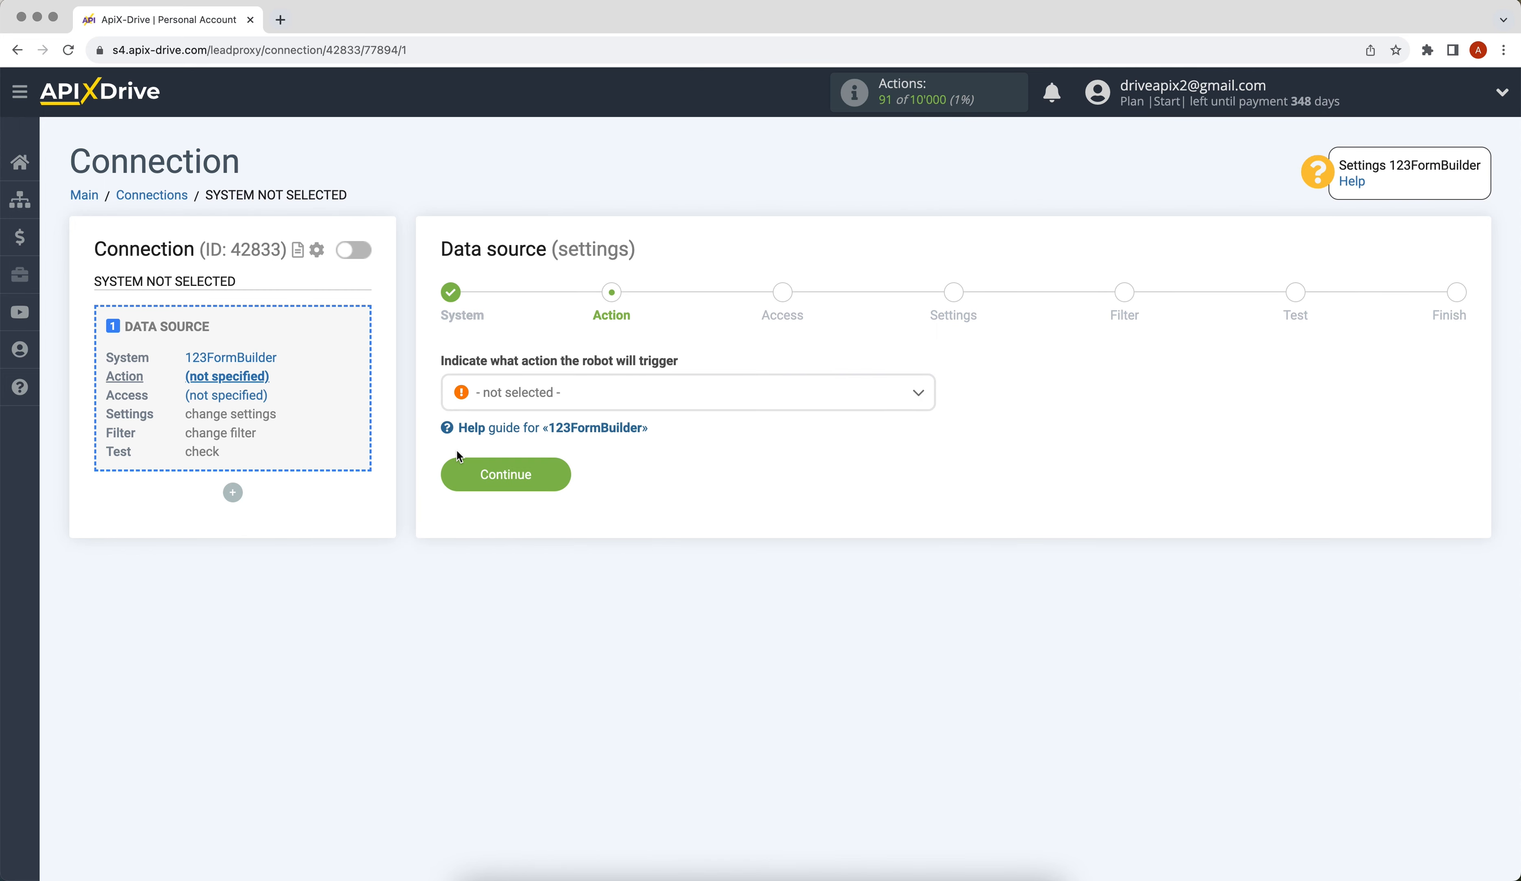
{"action": "left_click", "coordinate": [520, 399]}
{"action": "left_click", "coordinate": [509, 489]}
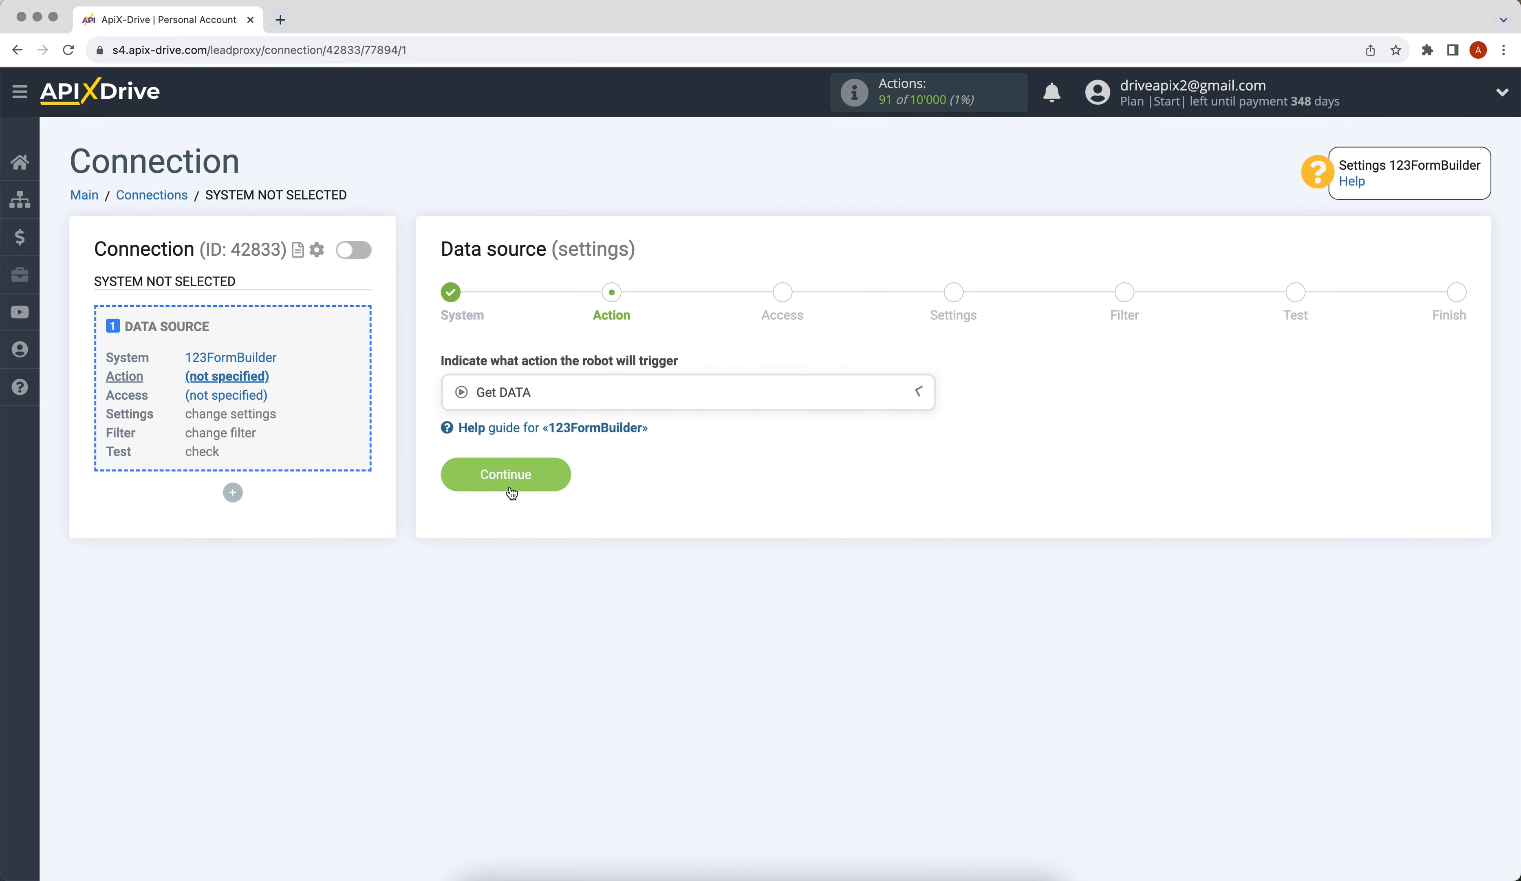
{"action": "left_click", "coordinate": [455, 469]}
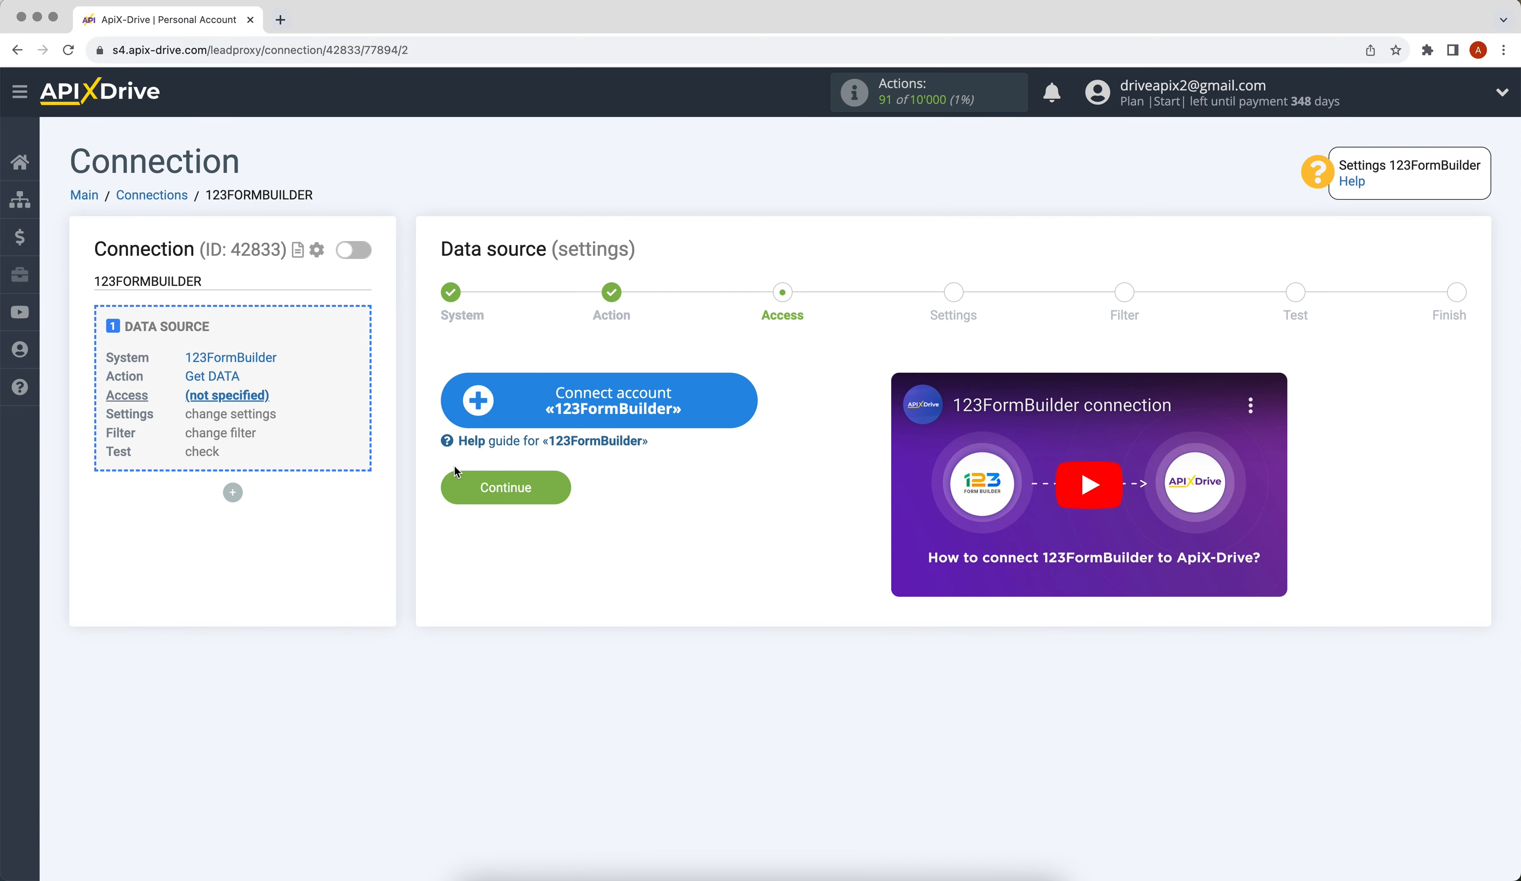
- Connect a 123FormBuilder account under its default name and select it for source access
{"action": "left_click", "coordinate": [468, 411]}
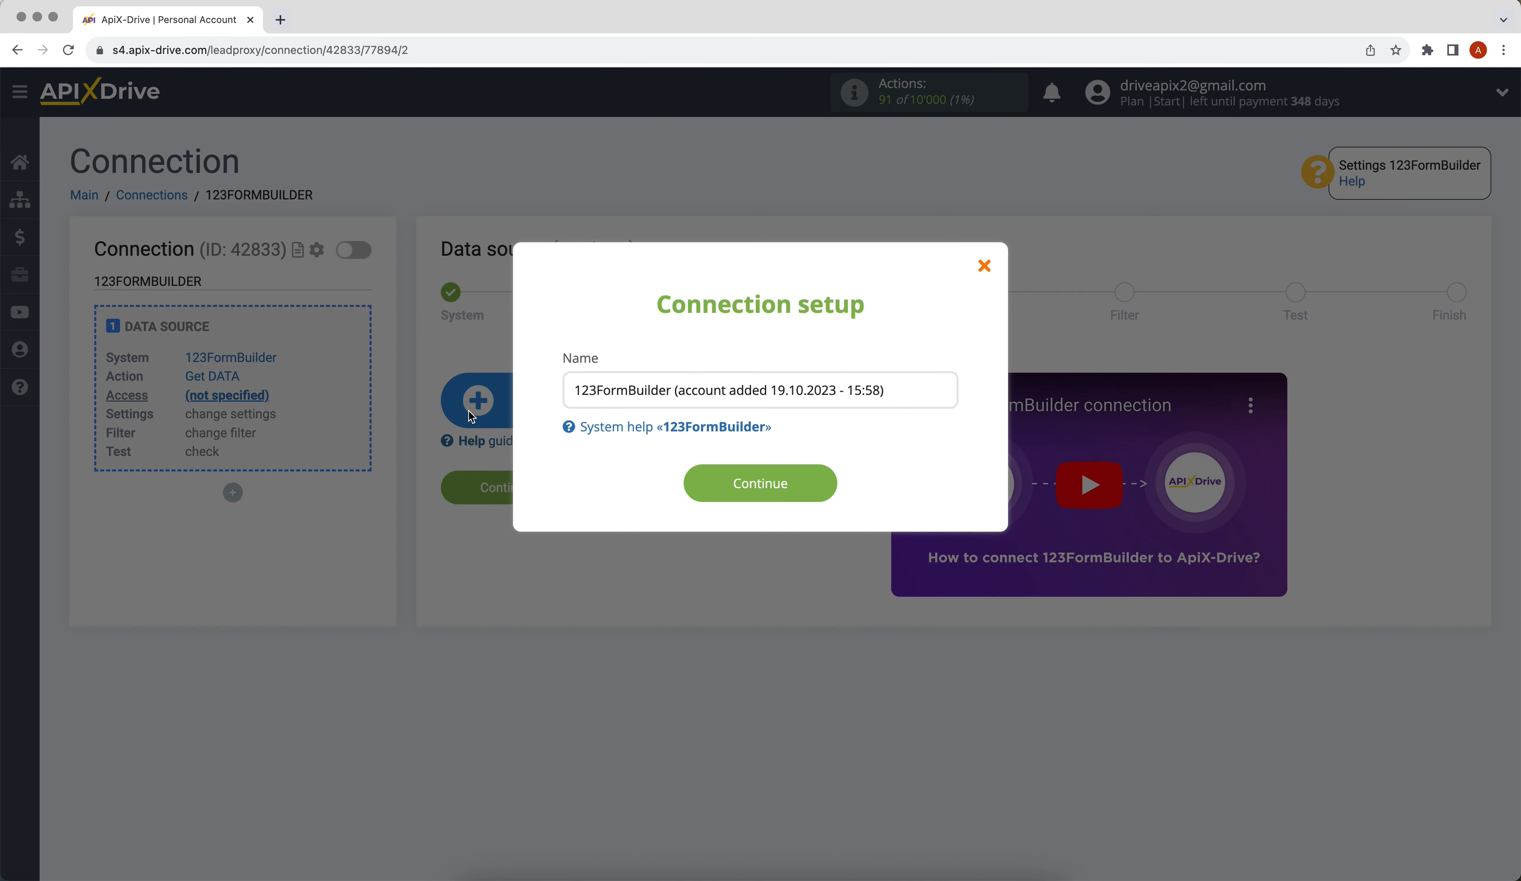
{"action": "left_click", "coordinate": [726, 487]}
{"action": "left_click", "coordinate": [454, 396]}
{"action": "left_click", "coordinate": [451, 572]}
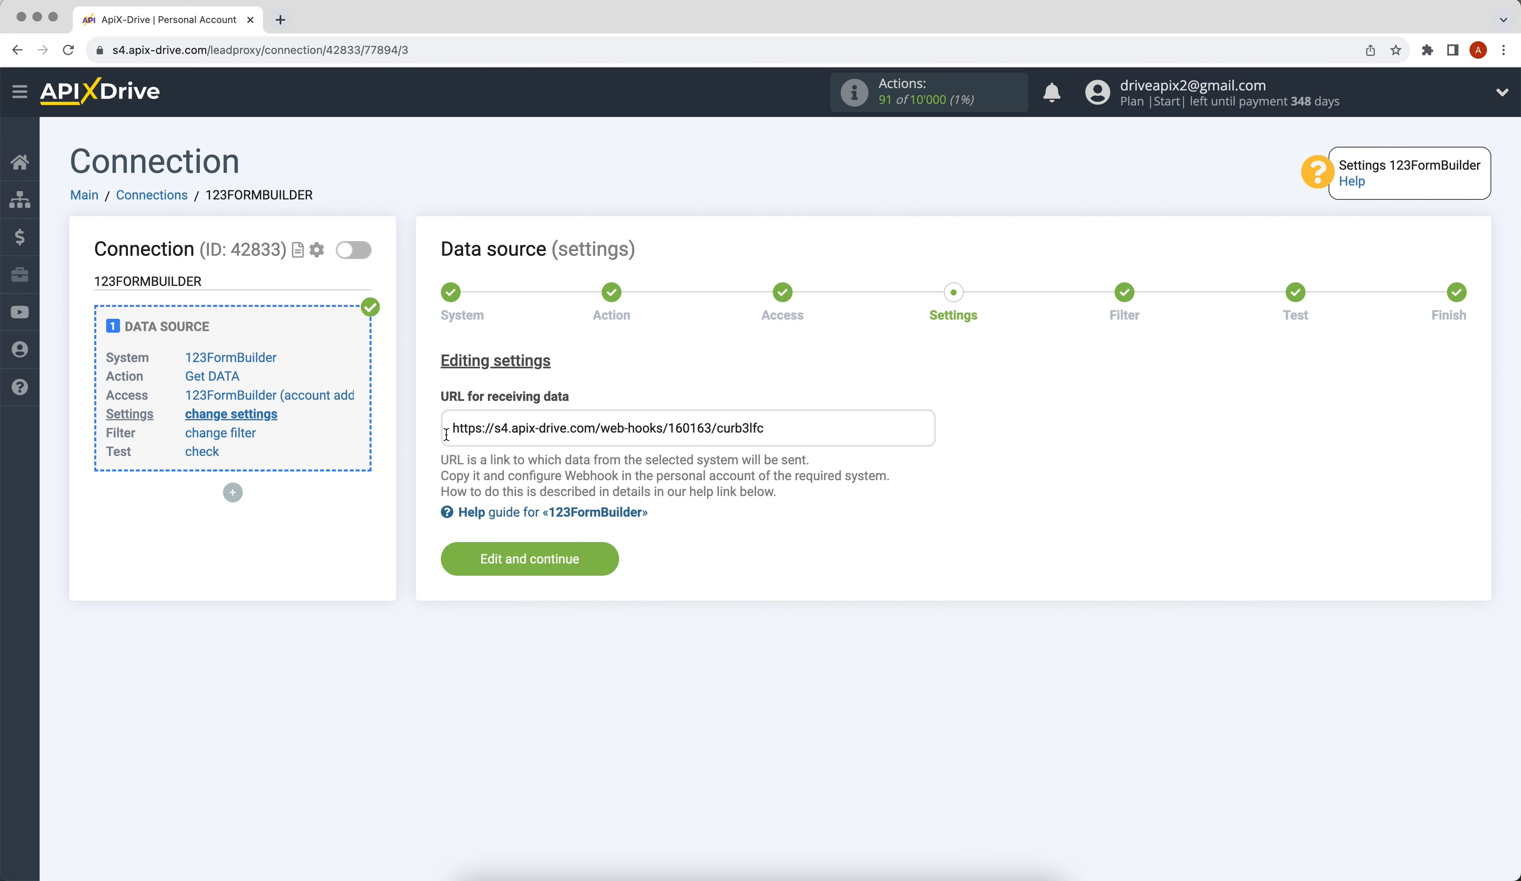
- Select the URL in the 'URL for receiving data' field to copy it
{"action": "left_click_drag", "start_coordinate": [450, 428], "coordinate": [502, 428]}
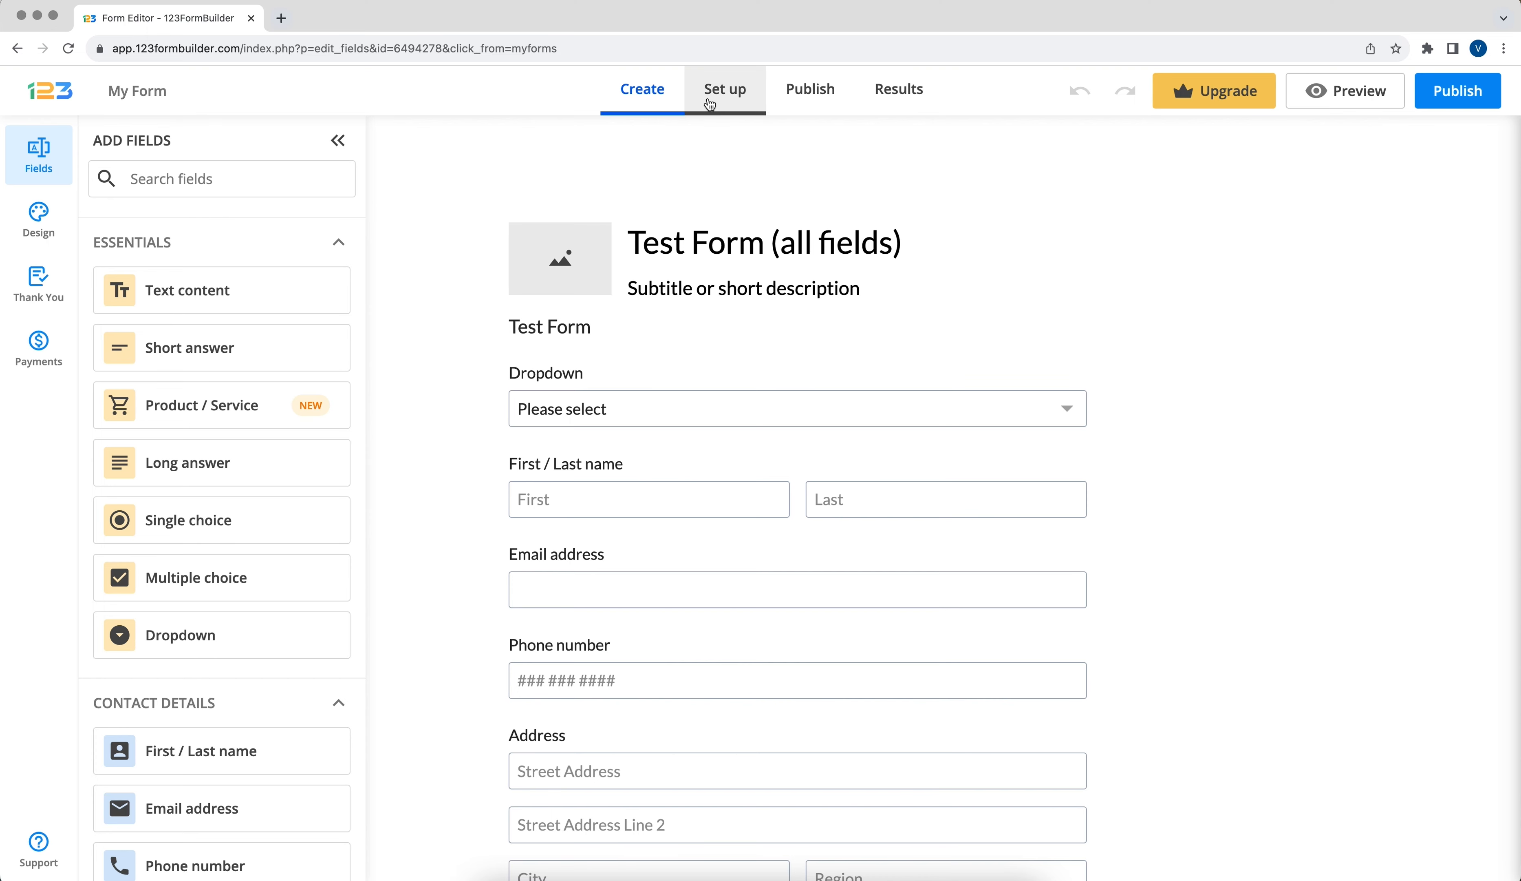
- Add a Webhooks integration in Set up > Integrations with the ApiX-Drive URL as Script URL
{"action": "left_click", "coordinate": [697, 99]}
{"action": "left_click", "coordinate": [53, 227]}
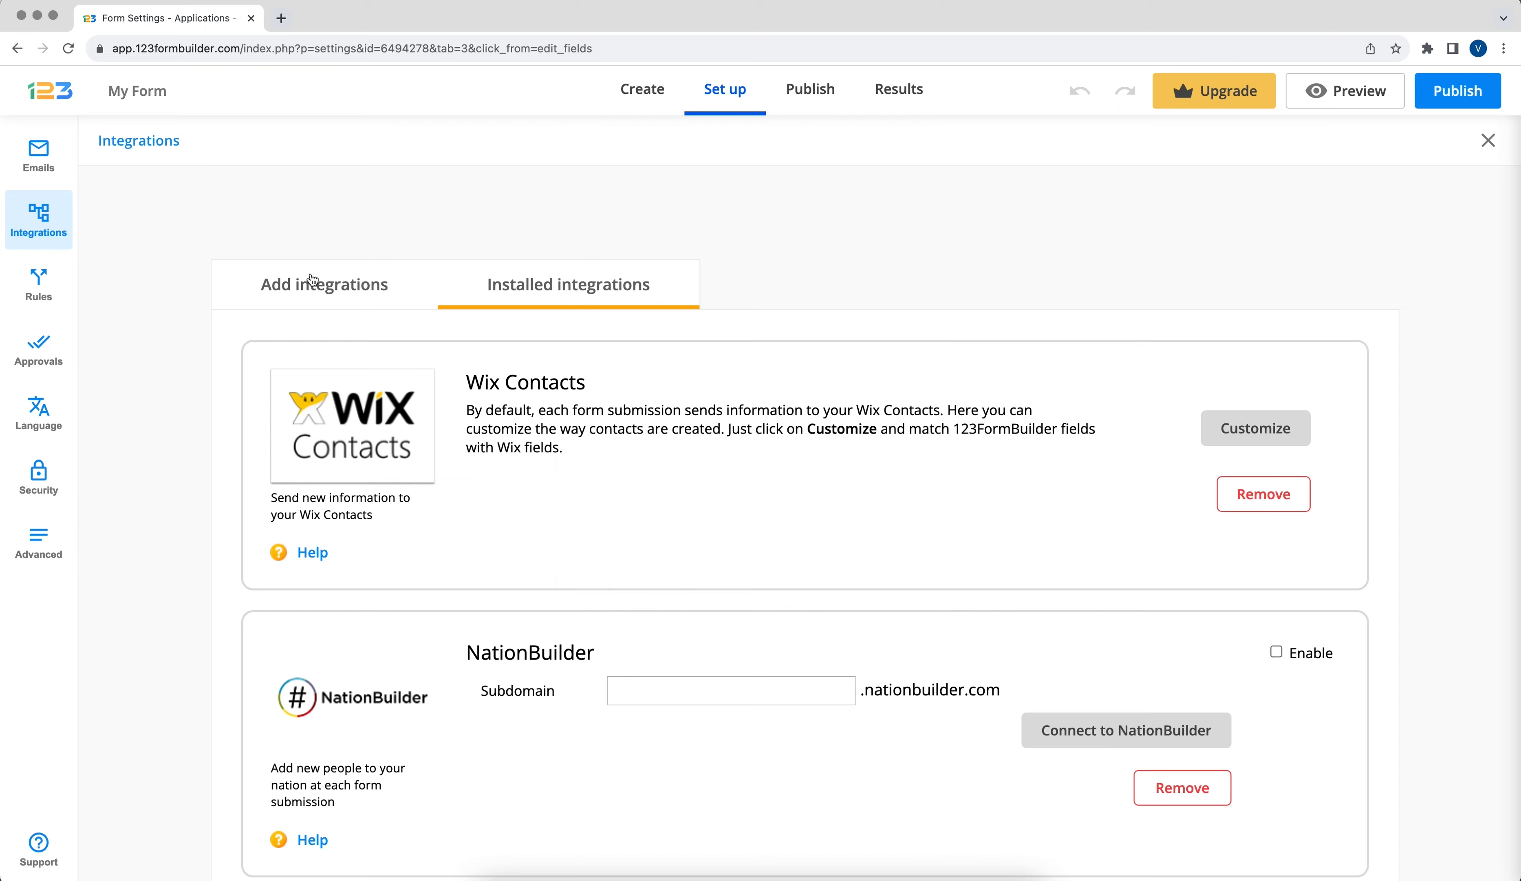
{"action": "left_click", "coordinate": [343, 280]}
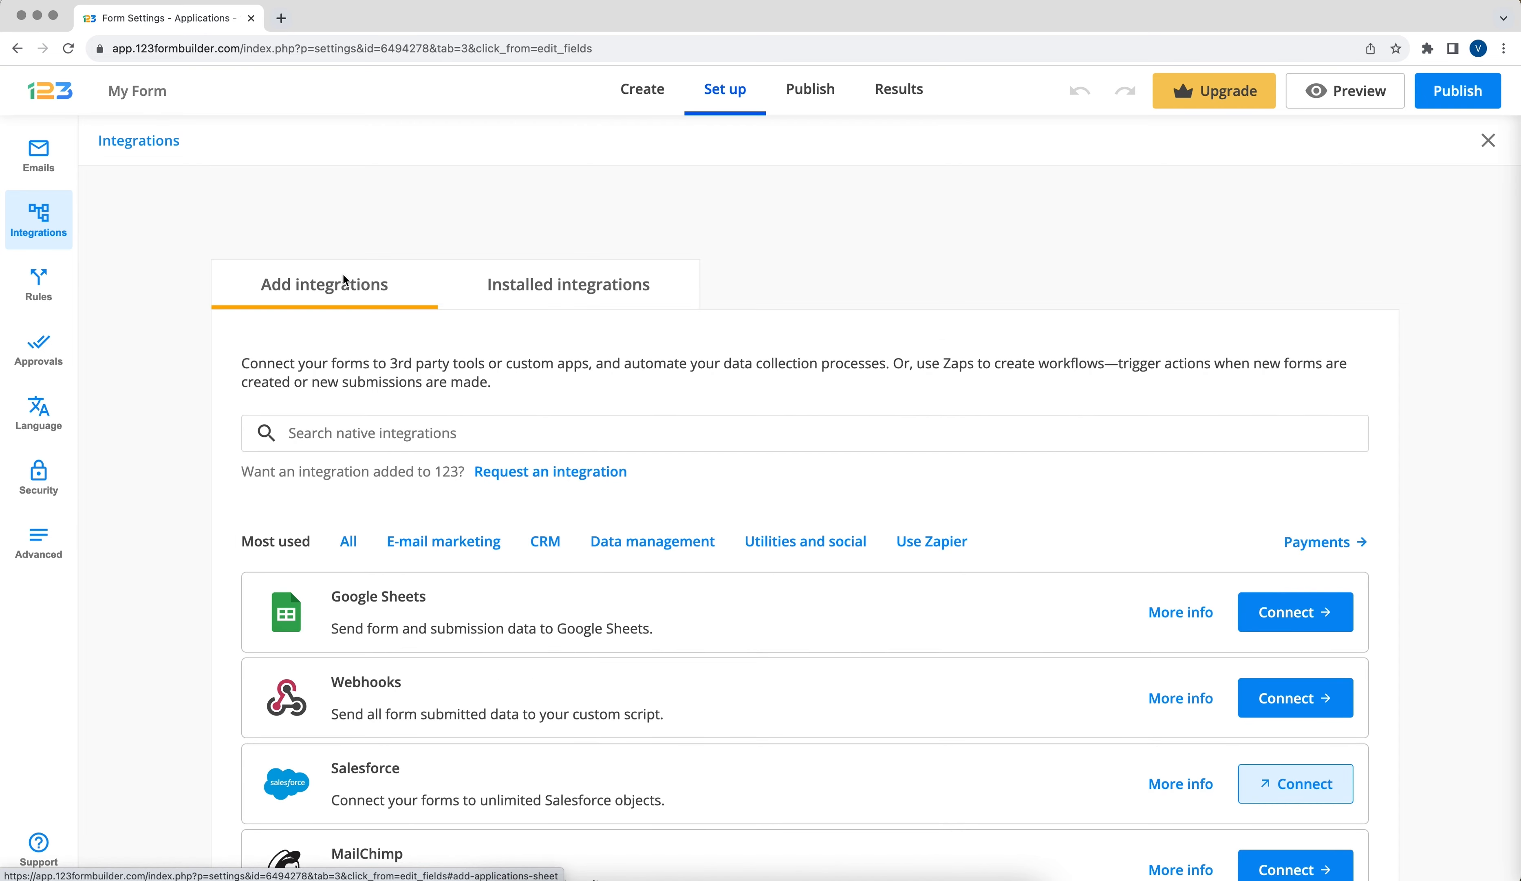
{"action": "left_click", "coordinate": [1306, 698]}
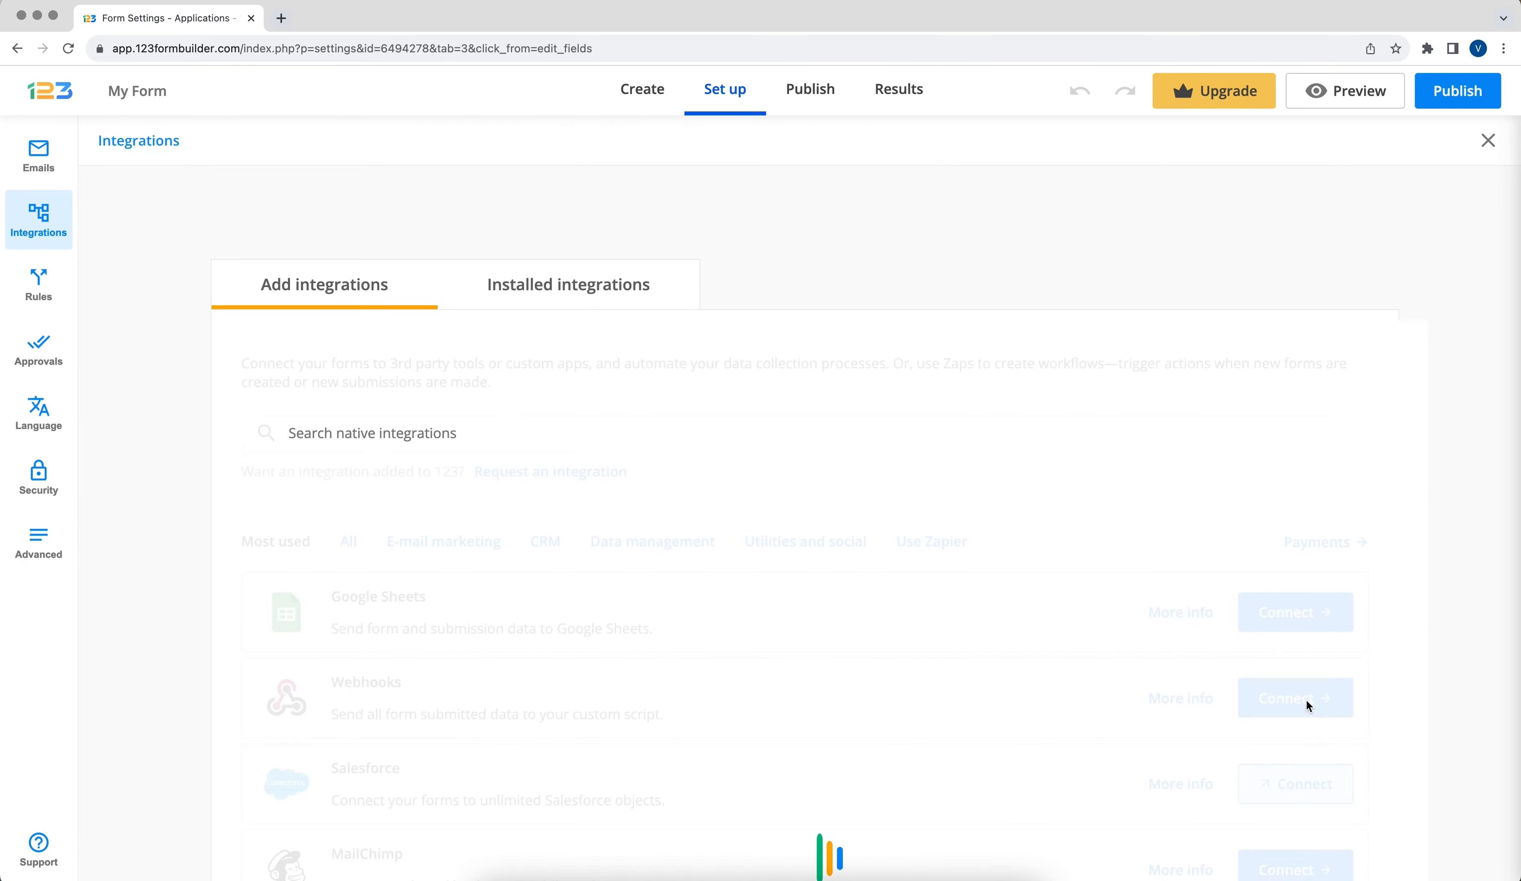
{"action": "left_click", "coordinate": [968, 480]}
{"action": "left_click", "coordinate": [1058, 645]}
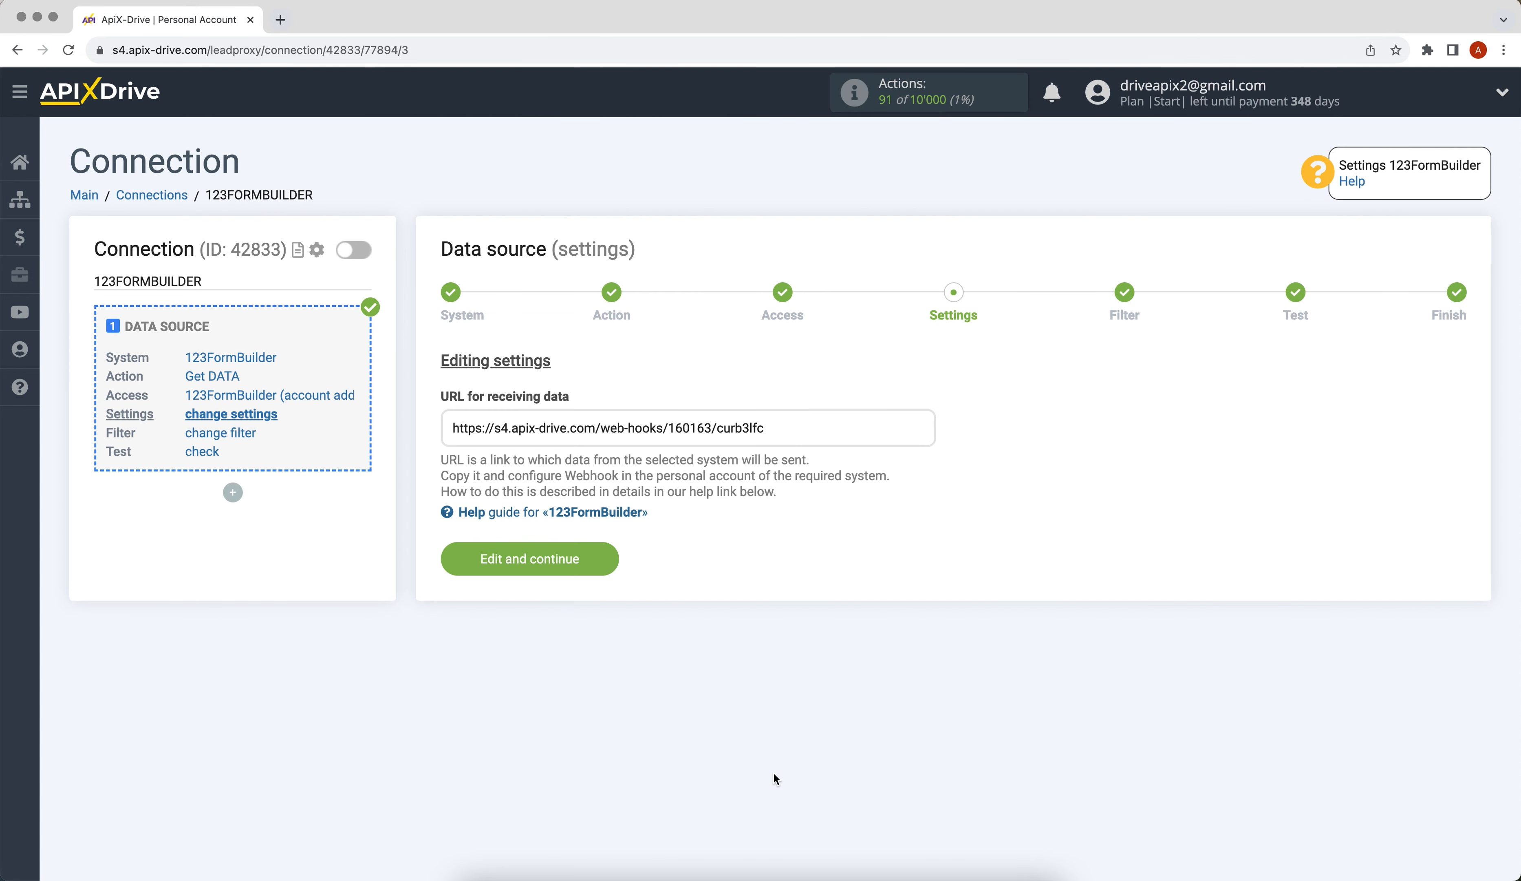
- Skip the Filter step and continue through testing to finish the source setup
{"action": "left_click", "coordinate": [445, 558]}
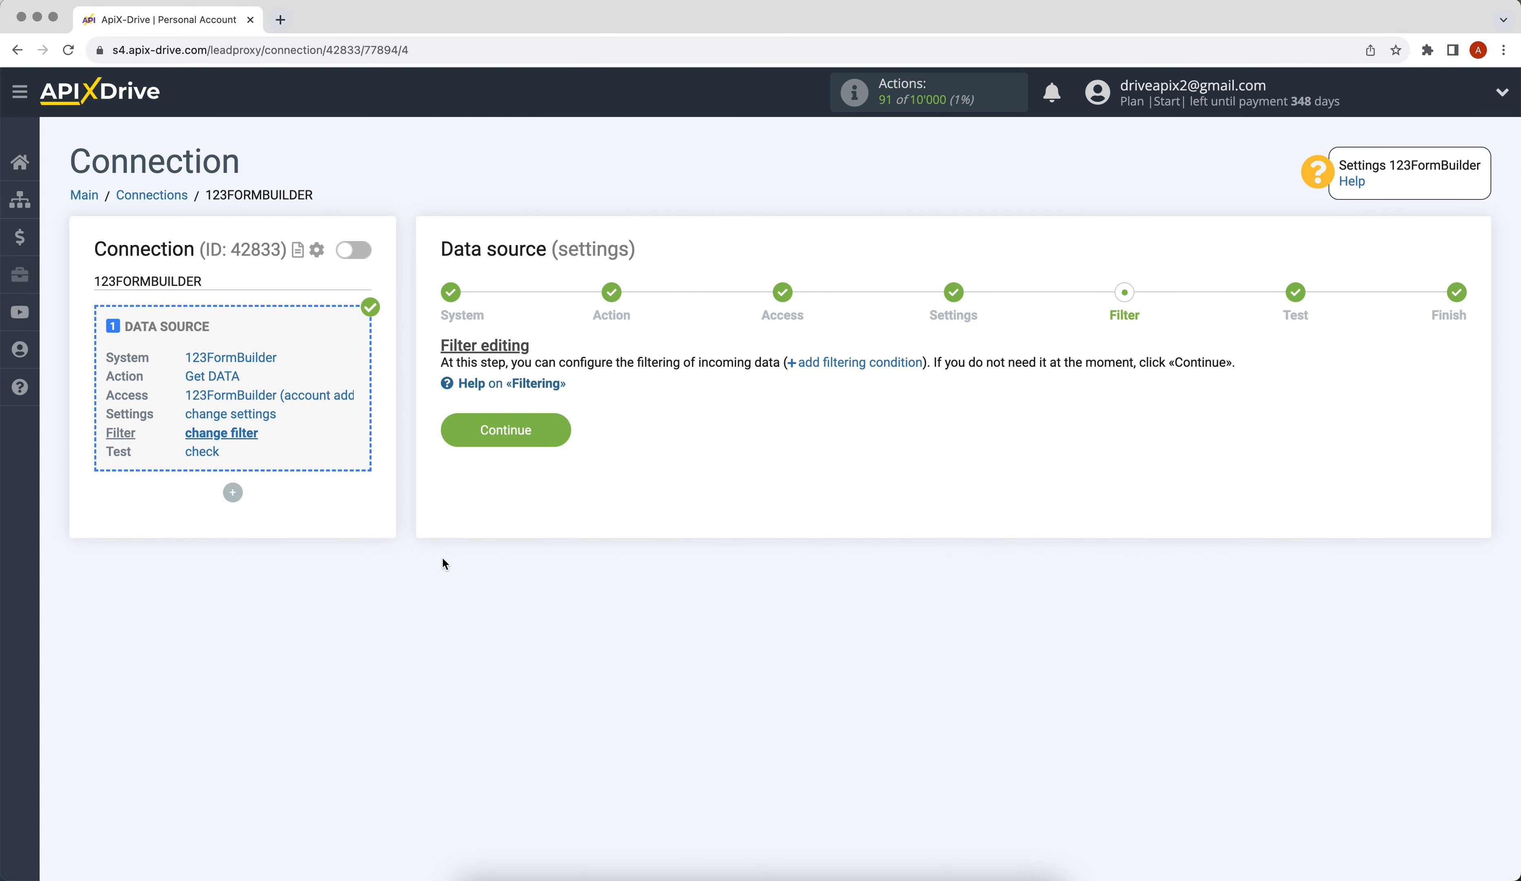
{"action": "left_click", "coordinate": [456, 419]}
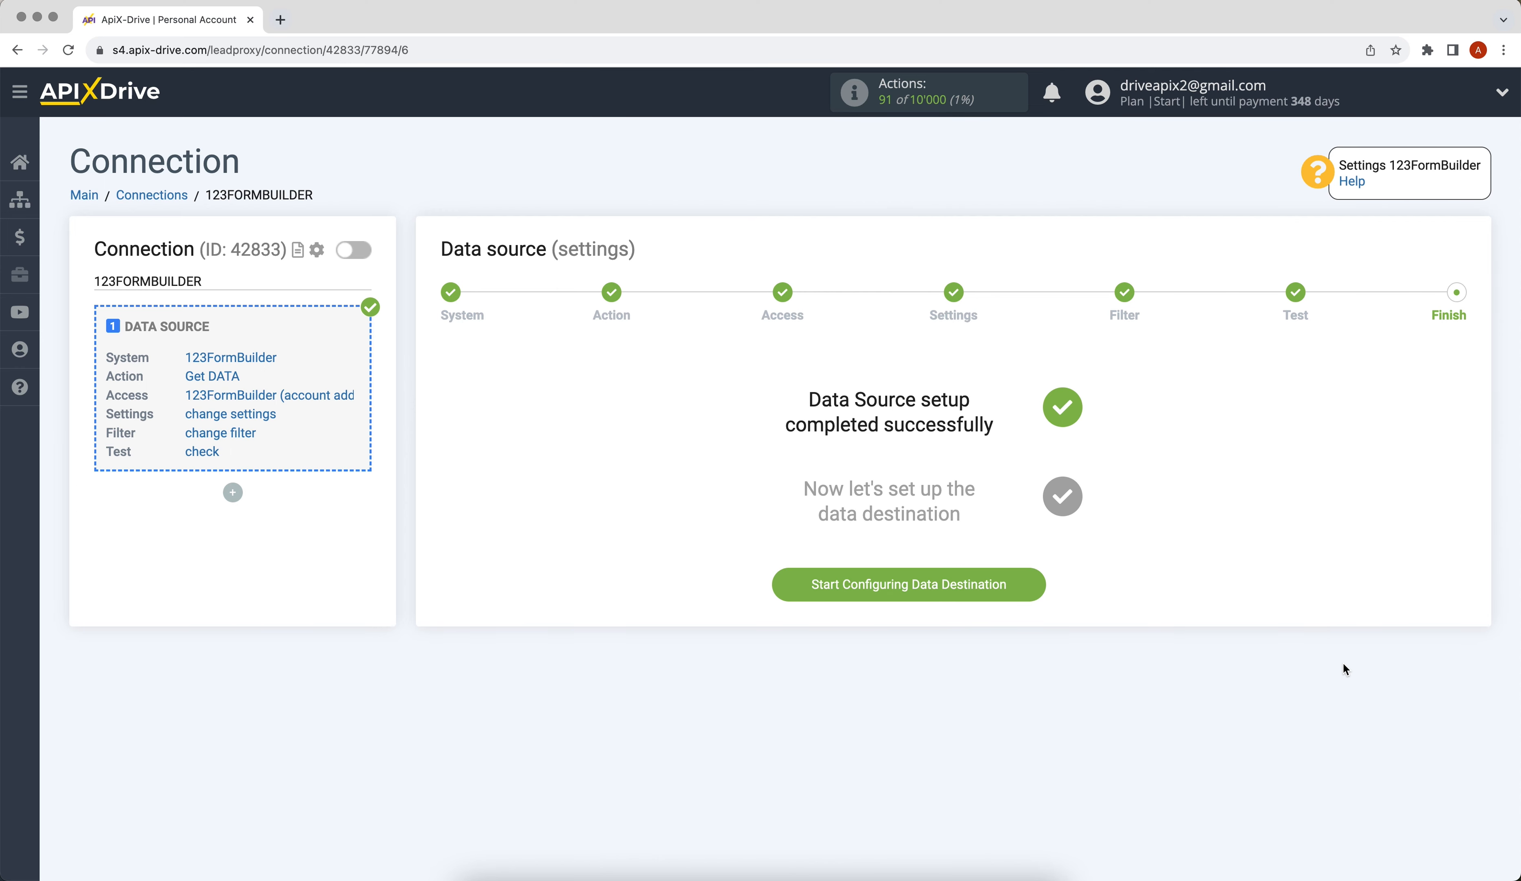
- Start configuring the data destination and browse the destination systems for Gmail (send)
{"action": "left_click", "coordinate": [794, 586]}
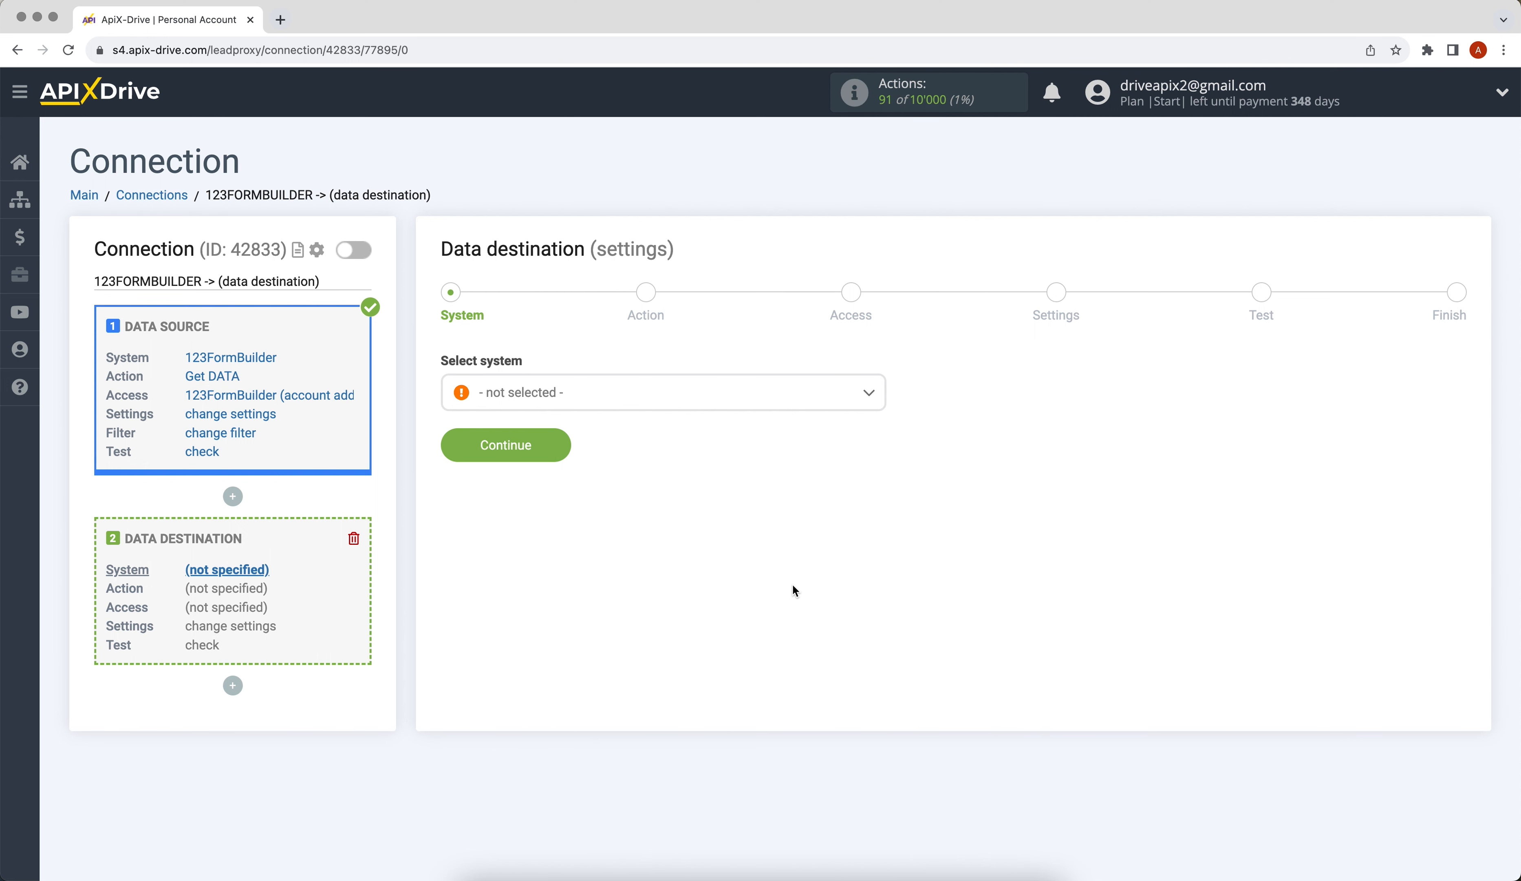
{"action": "left_click", "coordinate": [735, 405]}
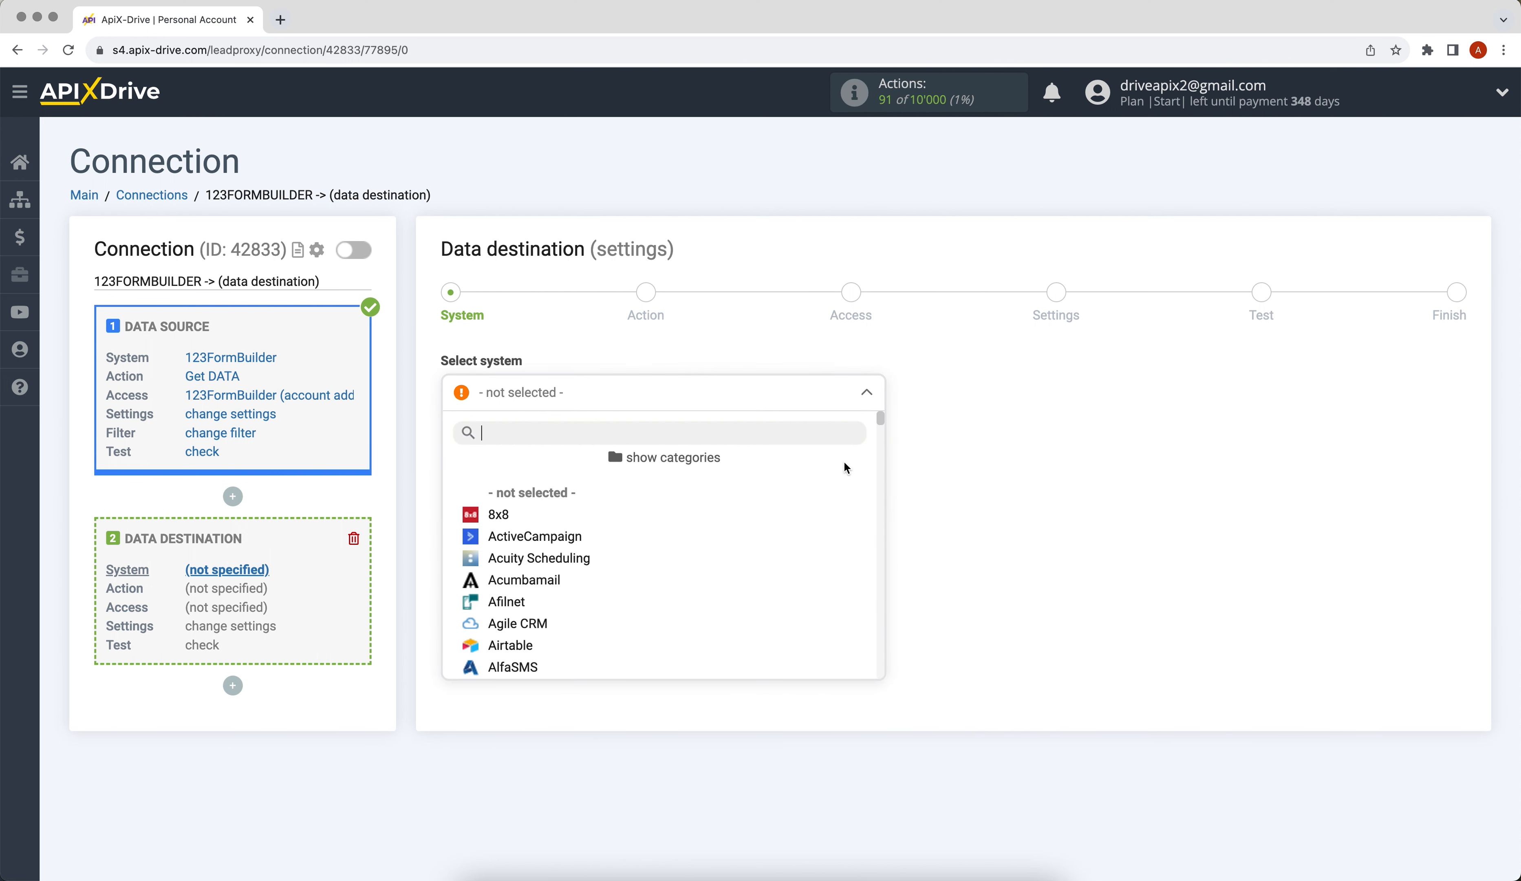
{"action": "scroll", "coordinate": [881, 419], "scroll_direction": "down", "scroll_amount": 1}
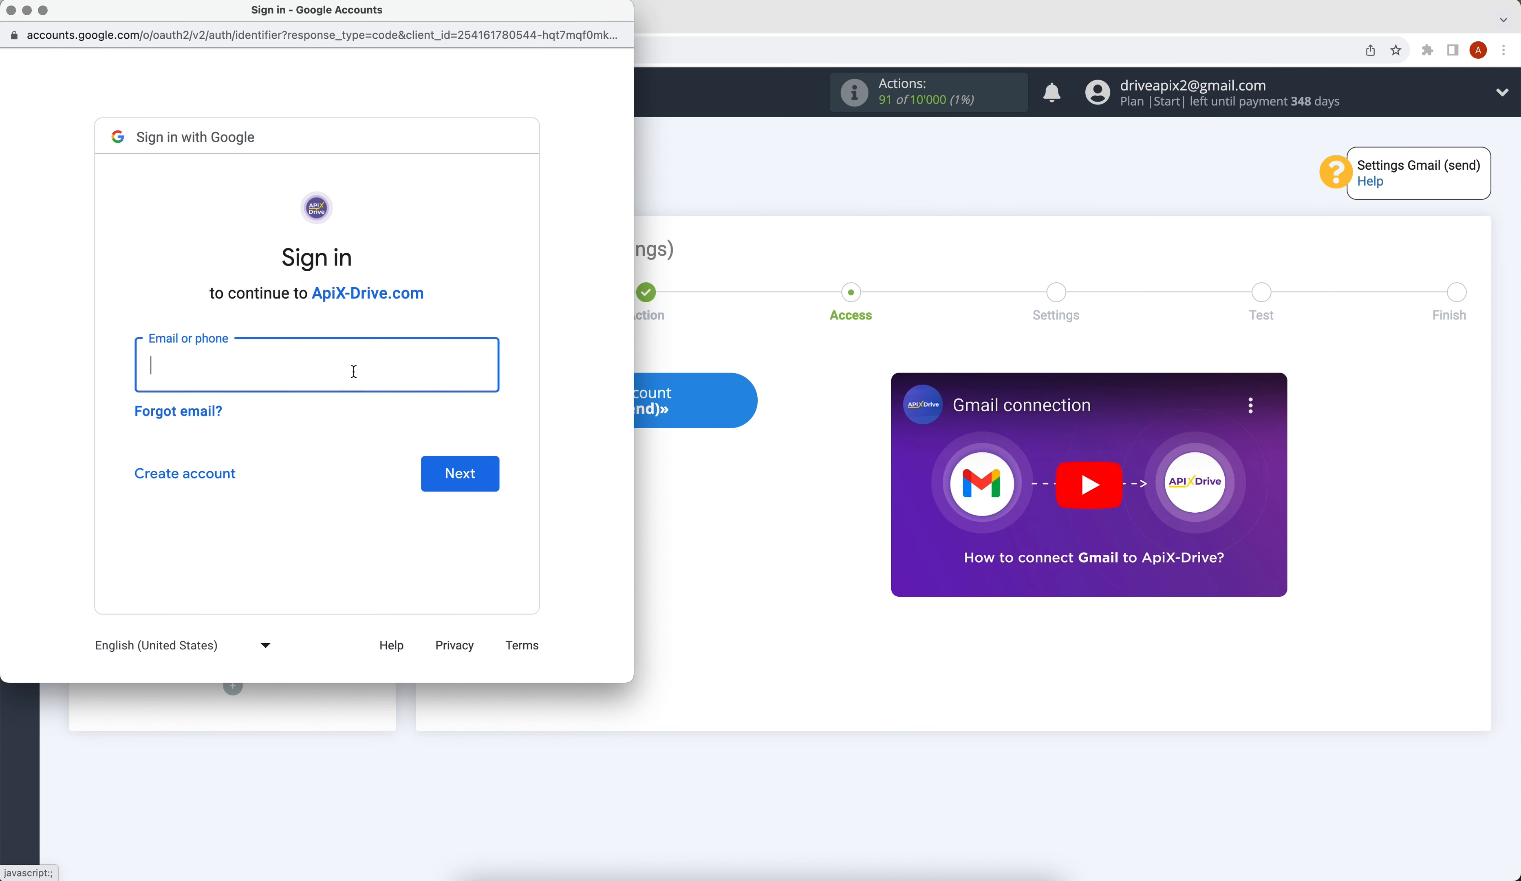
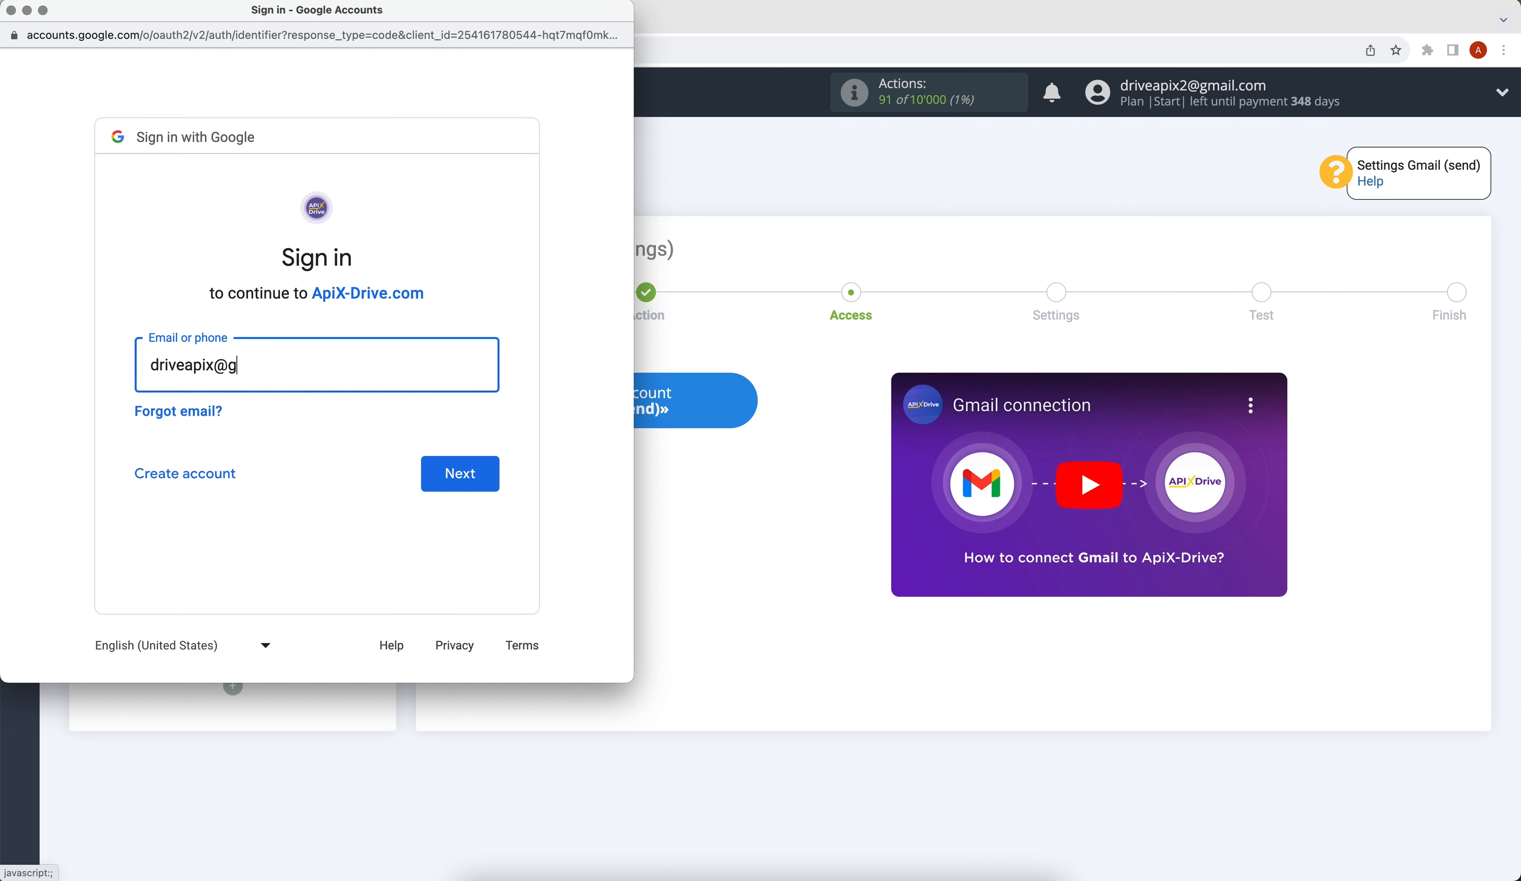
- Sign in to Google with the account's email address and password
{"action": "left_click", "coordinate": [446, 475]}
{"action": "type", "text": "********"}
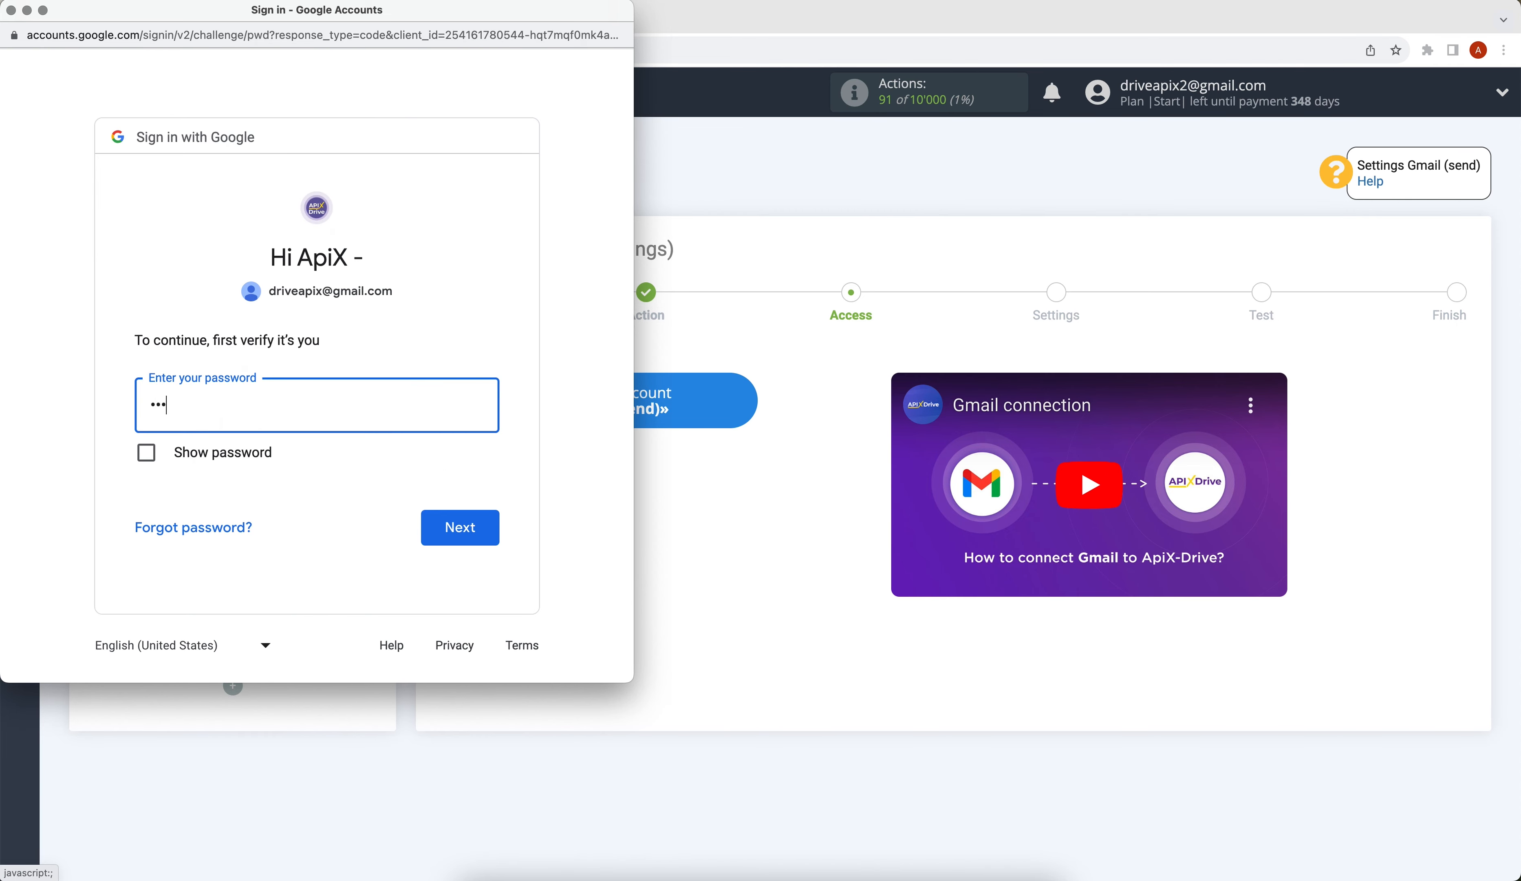
{"action": "left_click", "coordinate": [485, 522]}
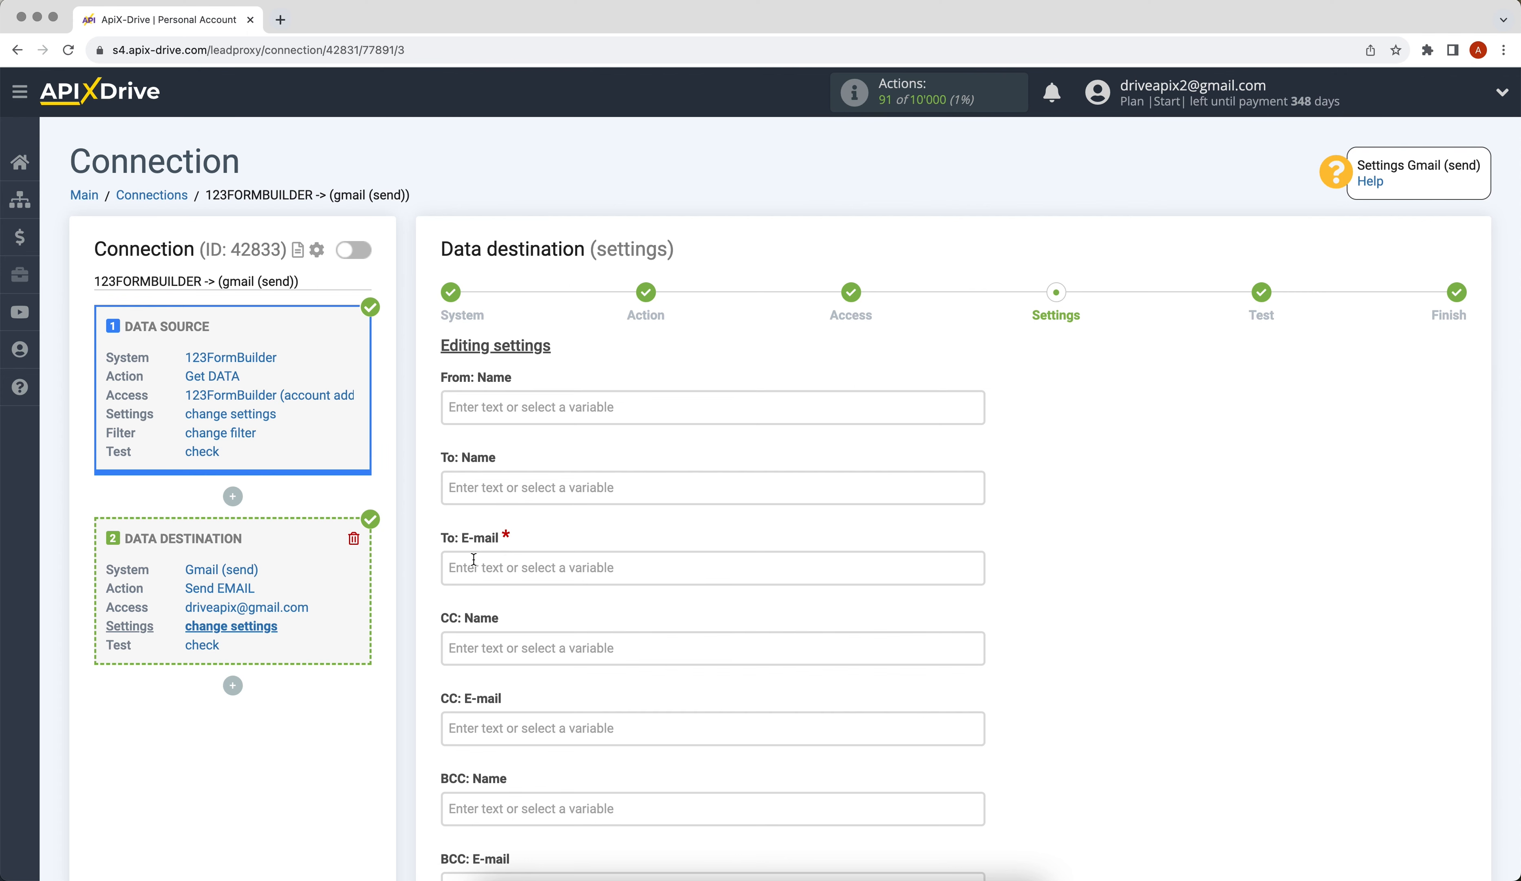
- Set the To: E-mail field to the submit_data_email variable
{"action": "left_click", "coordinate": [468, 567]}
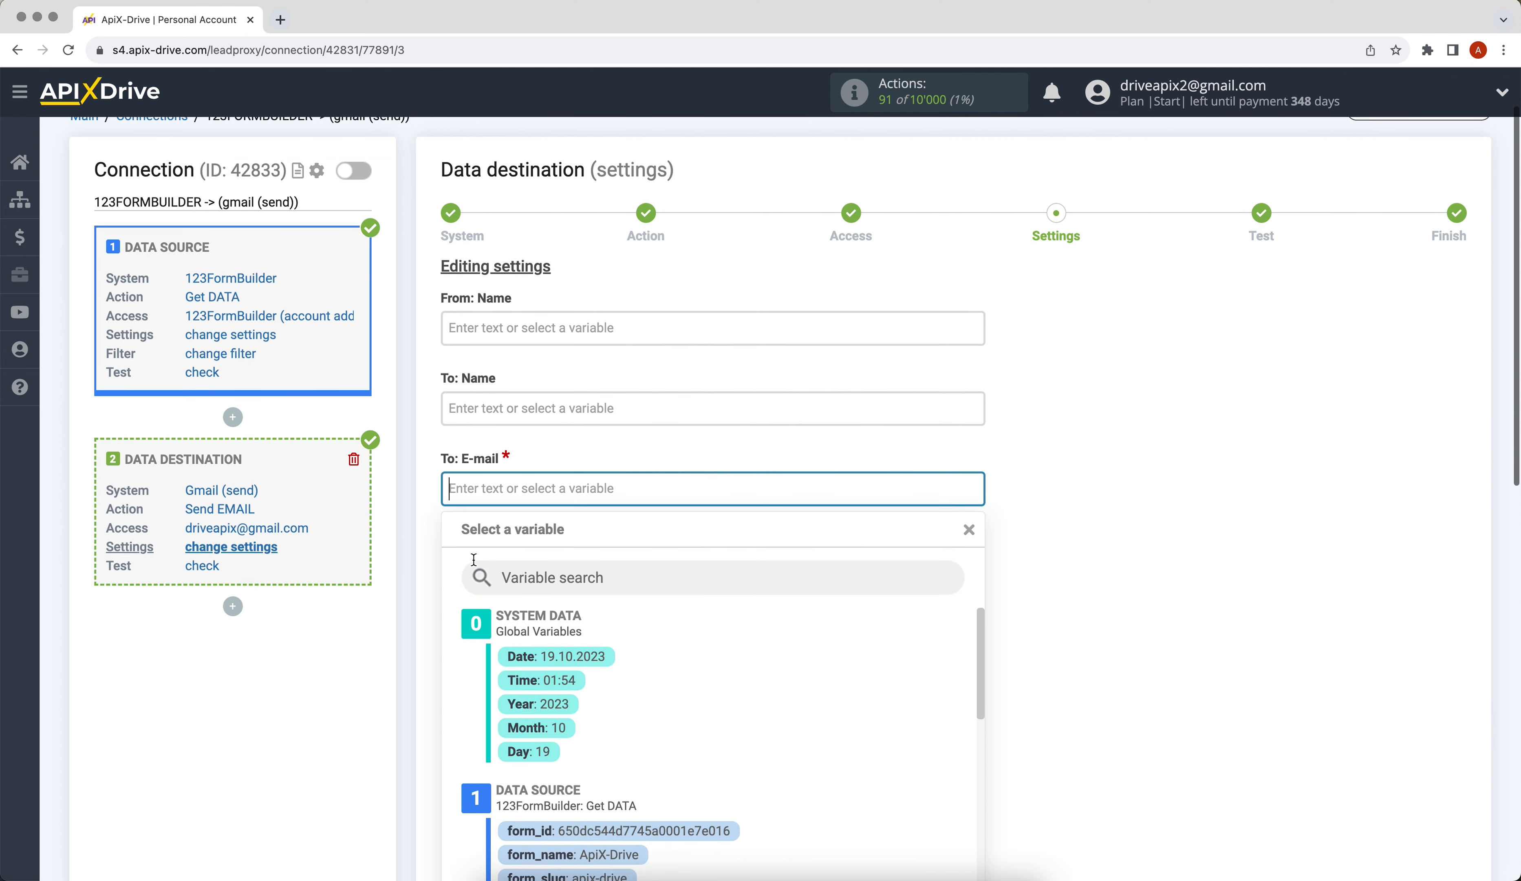
{"action": "left_click_drag", "start_coordinate": [976, 623], "coordinate": [987, 781]}
{"action": "left_click", "coordinate": [691, 602]}
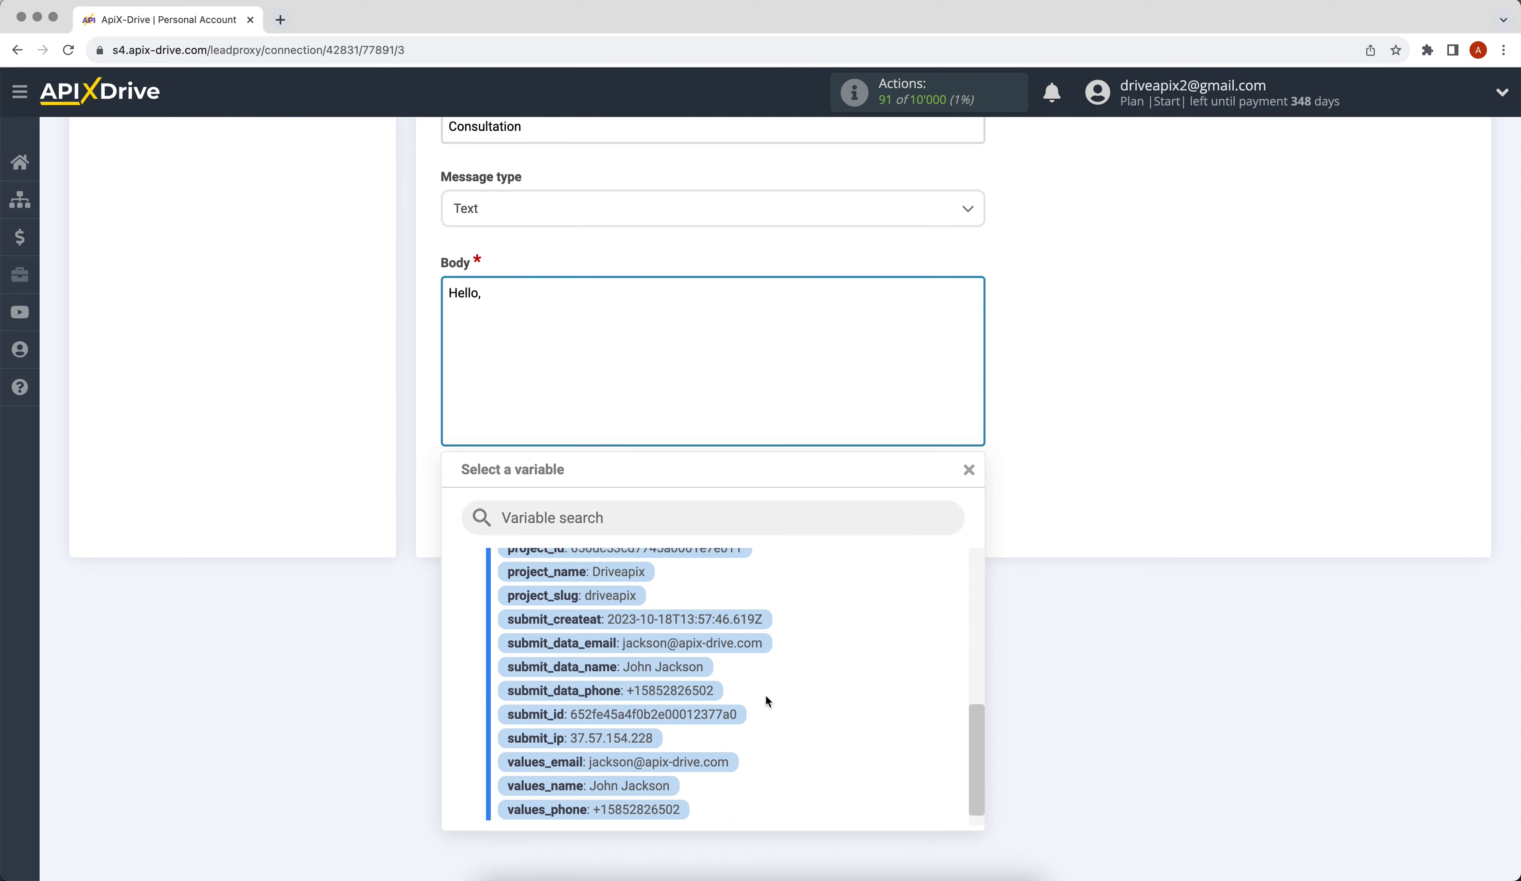
- Write the body greeting with submit_data_name followed by '!' and a new line 'We wil…'
{"action": "left_click", "coordinate": [701, 667]}
{"action": "type", "text": "!"}
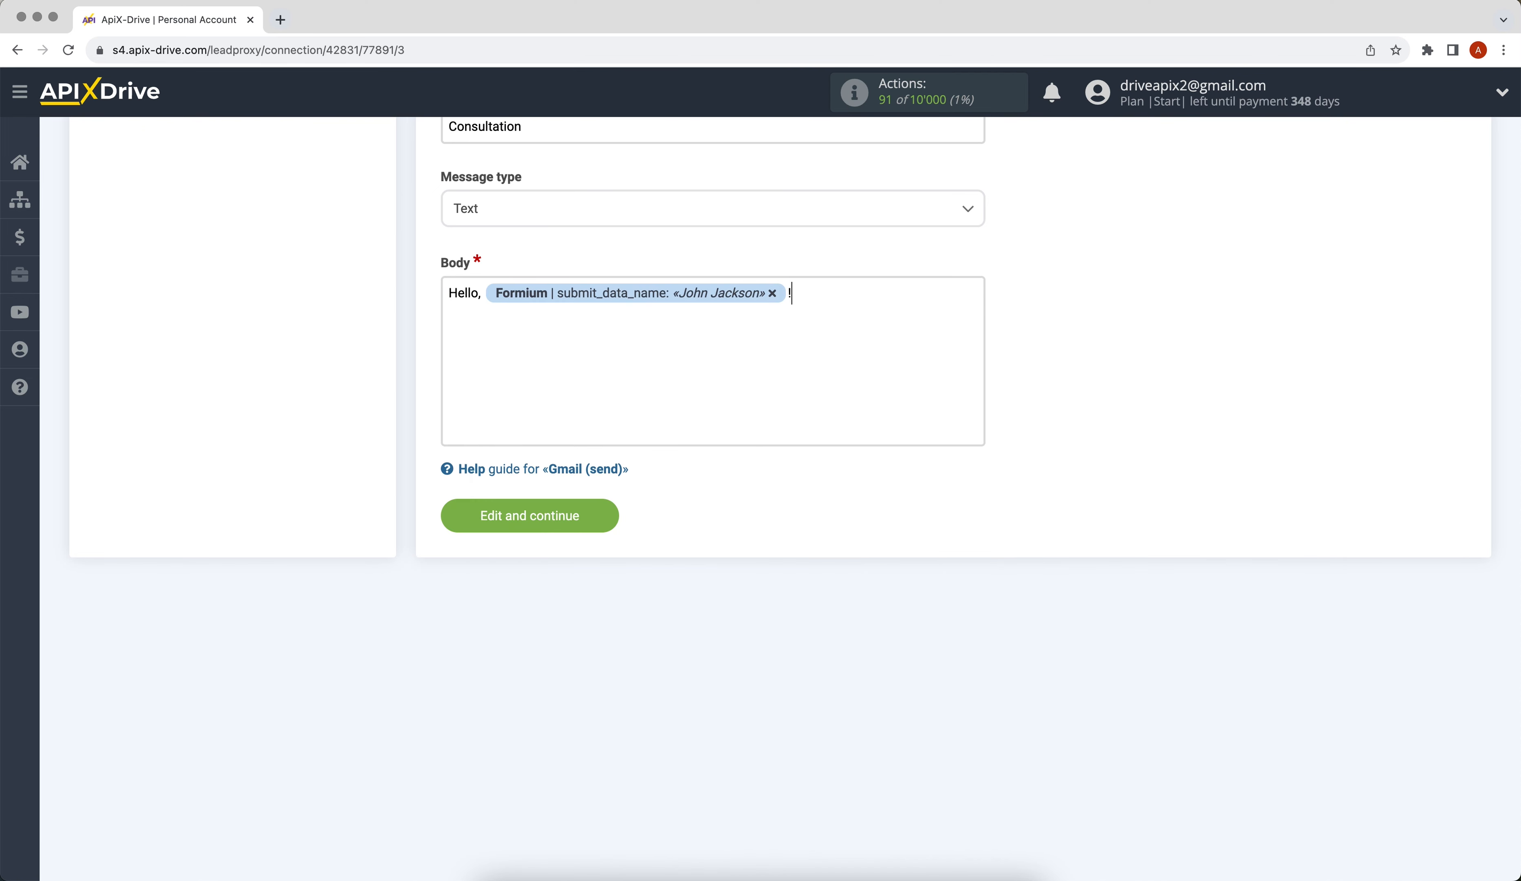
{"action": "key", "text": "Return"}
{"action": "type", "text": "We wil"}
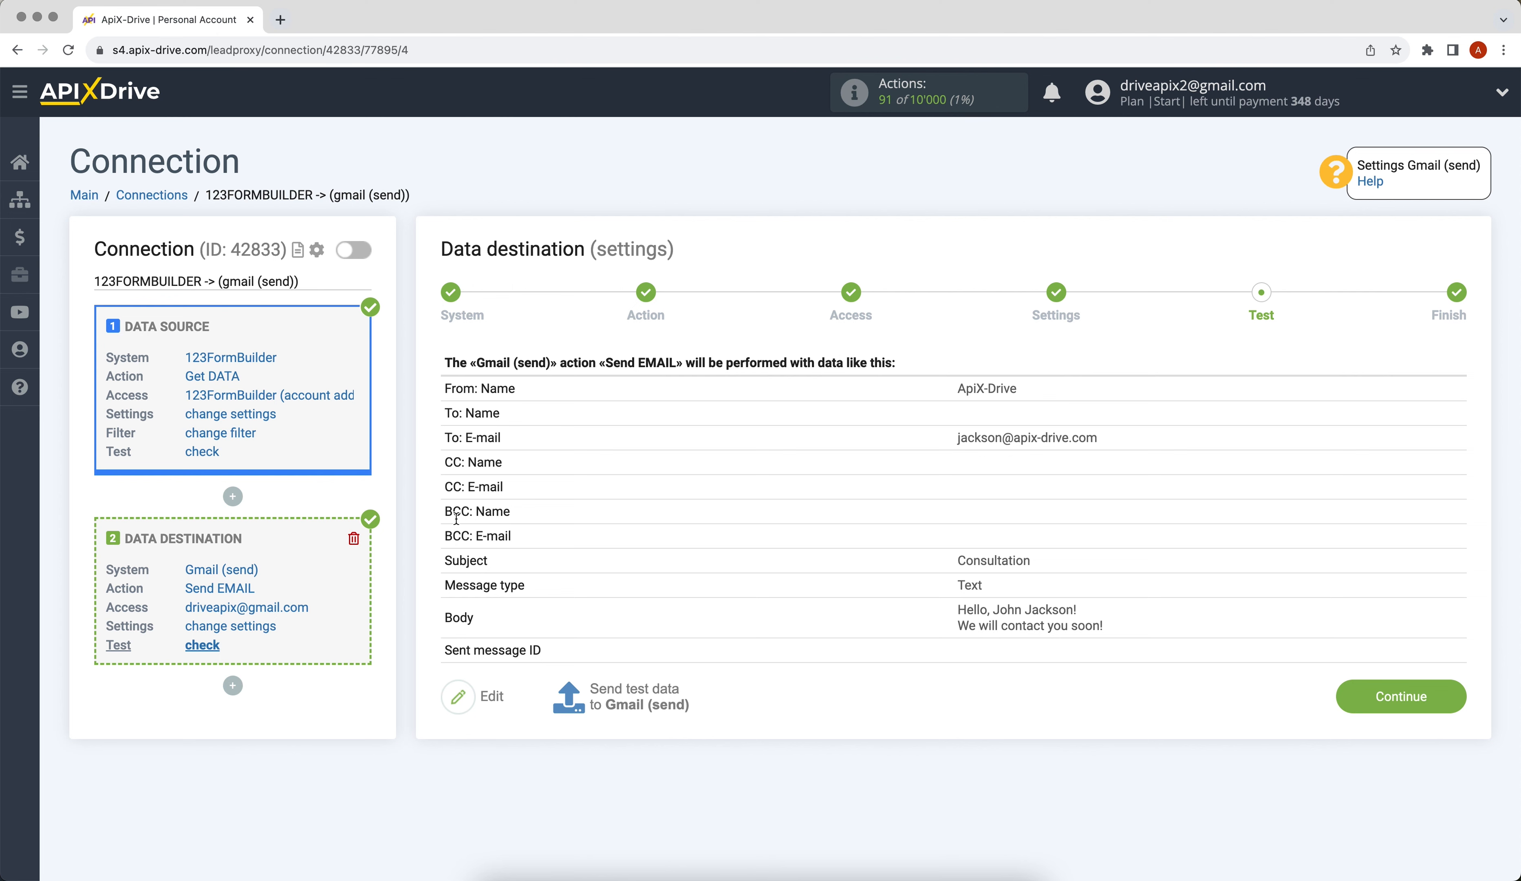
- Send the test email to Gmail (send) and continue to the Finish step
{"action": "left_click", "coordinate": [610, 693]}
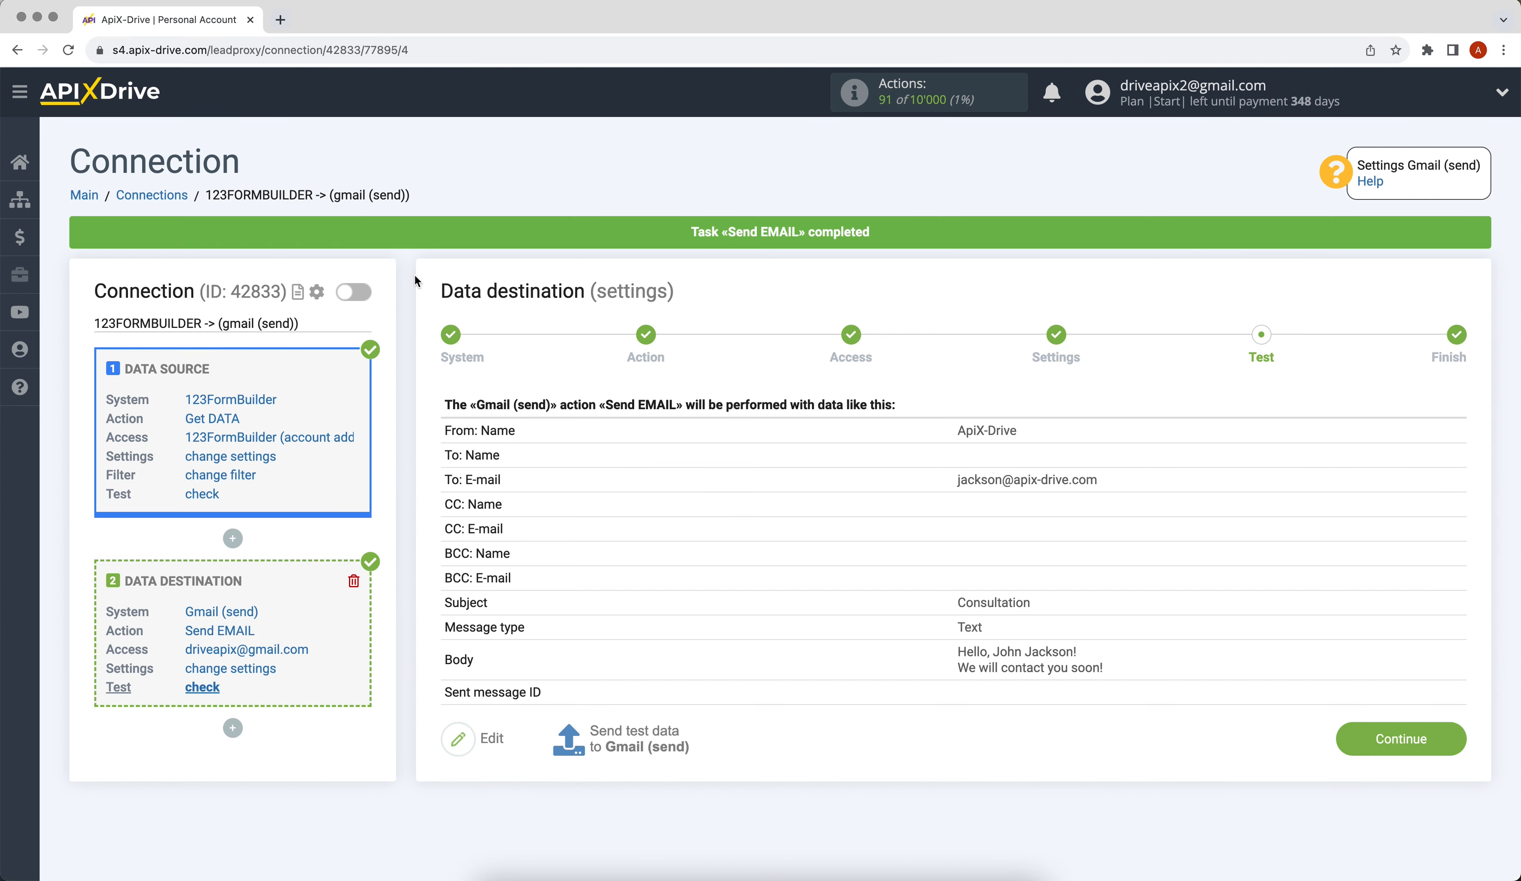
{"action": "left_click", "coordinate": [1339, 740]}
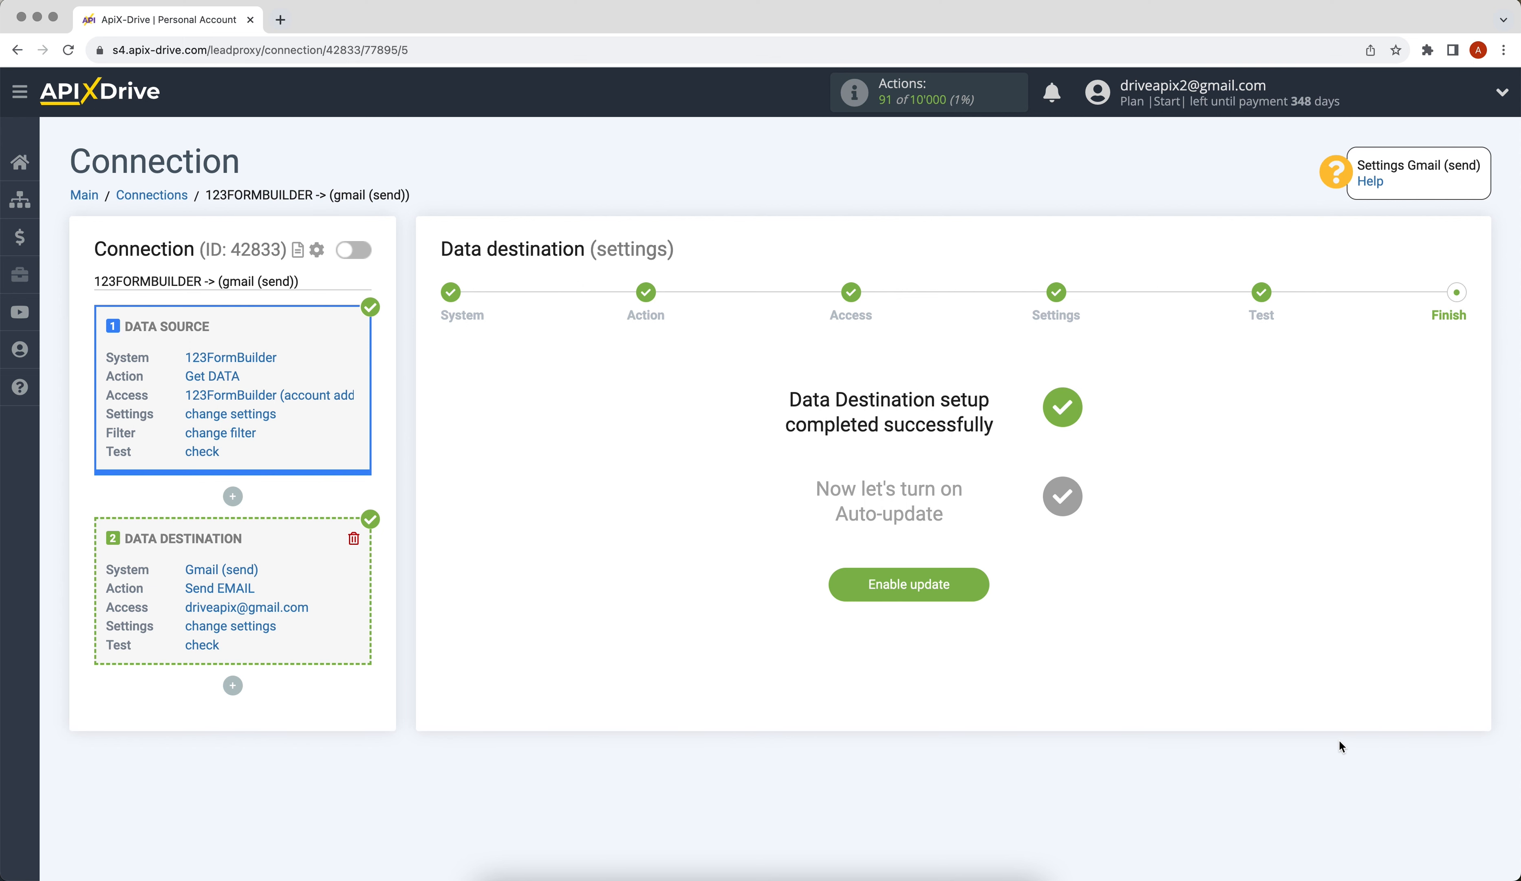
- Enable auto-update and set the connection's update interval to 5 minutes
{"action": "left_click", "coordinate": [845, 584]}
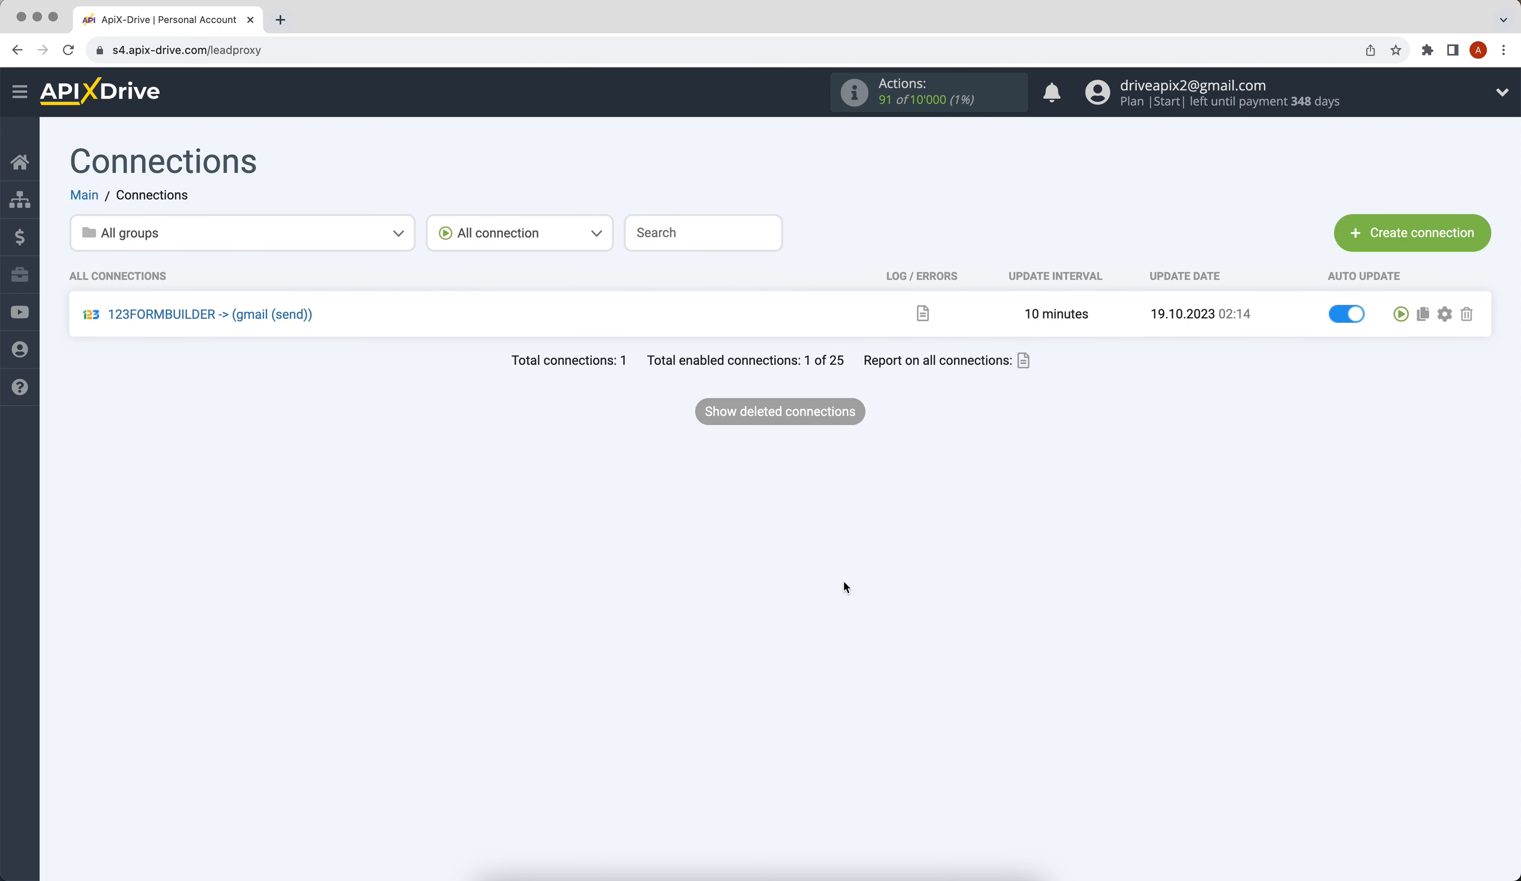
{"action": "left_click", "coordinate": [1444, 313]}
{"action": "left_click", "coordinate": [875, 484]}
{"action": "left_click", "coordinate": [875, 466]}
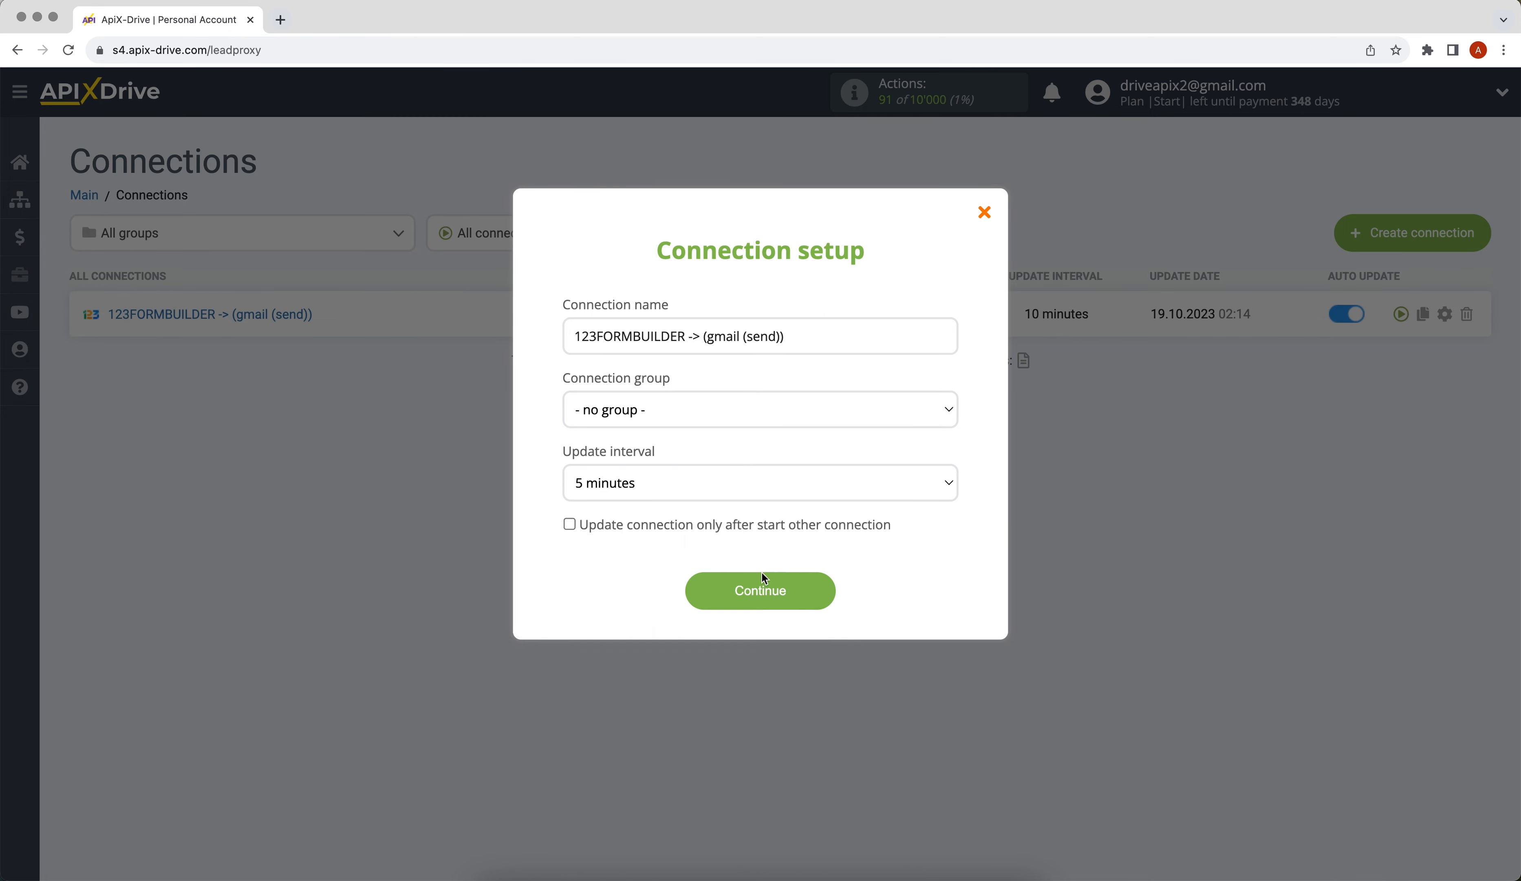
{"action": "left_click", "coordinate": [751, 595]}
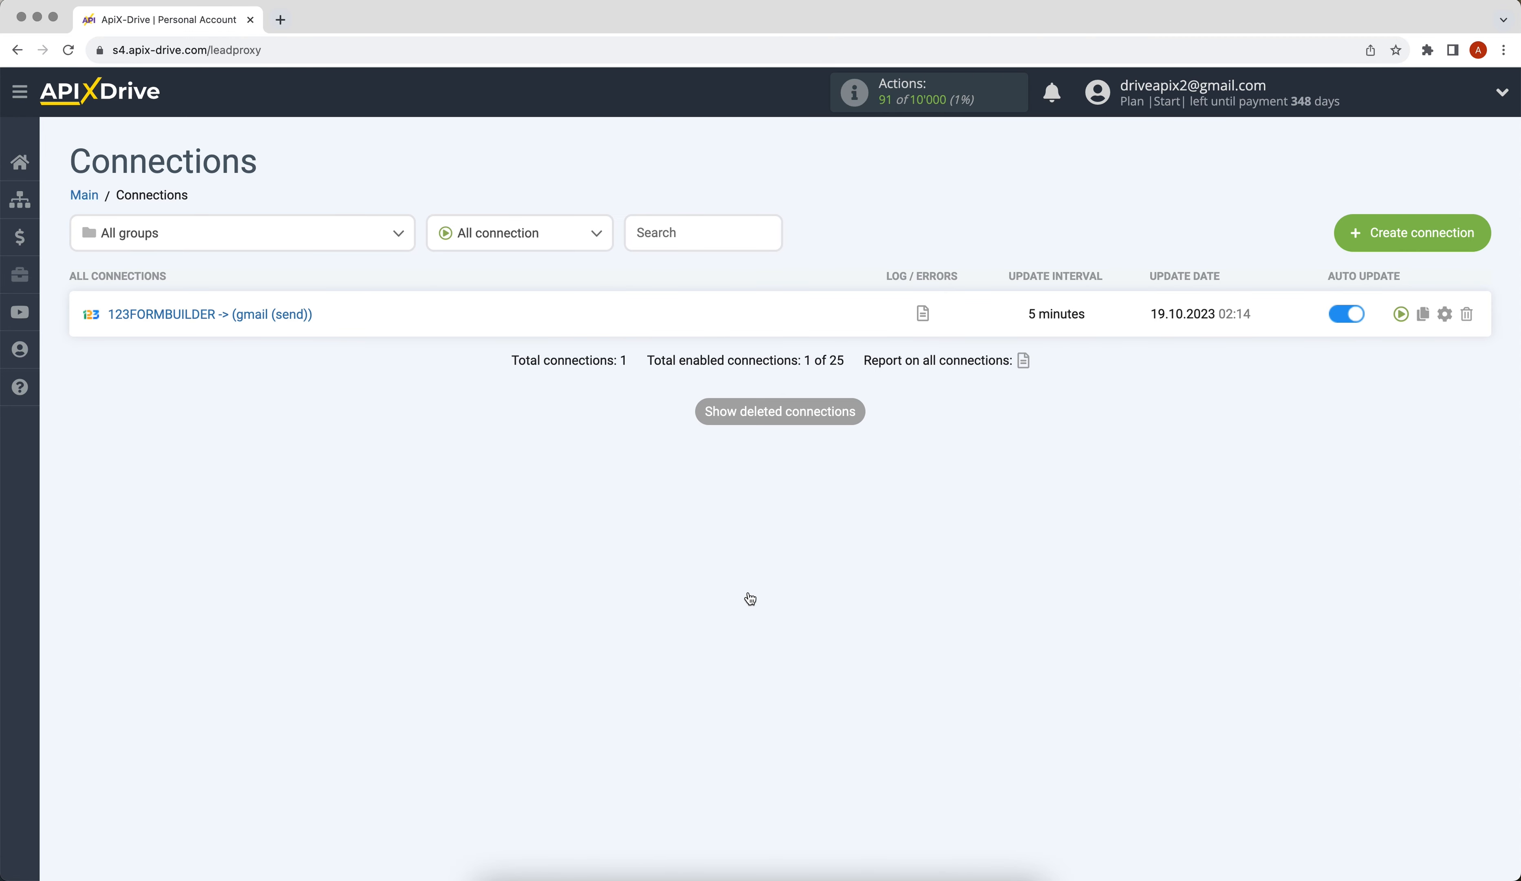